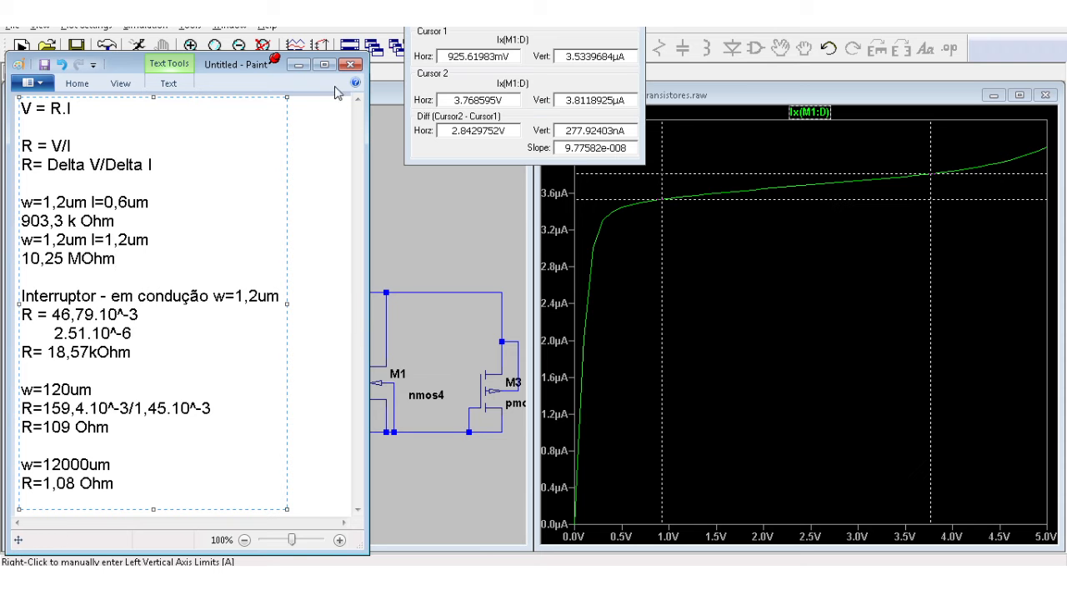
Narrow the notes window to uncover more of the schematic with the nmos4 and pmos4 transistors.
mouse_move(368, 99)
left_mouse_down()
mouse_move(289, 94)
mouse_move(284, 103)
left_mouse_up()
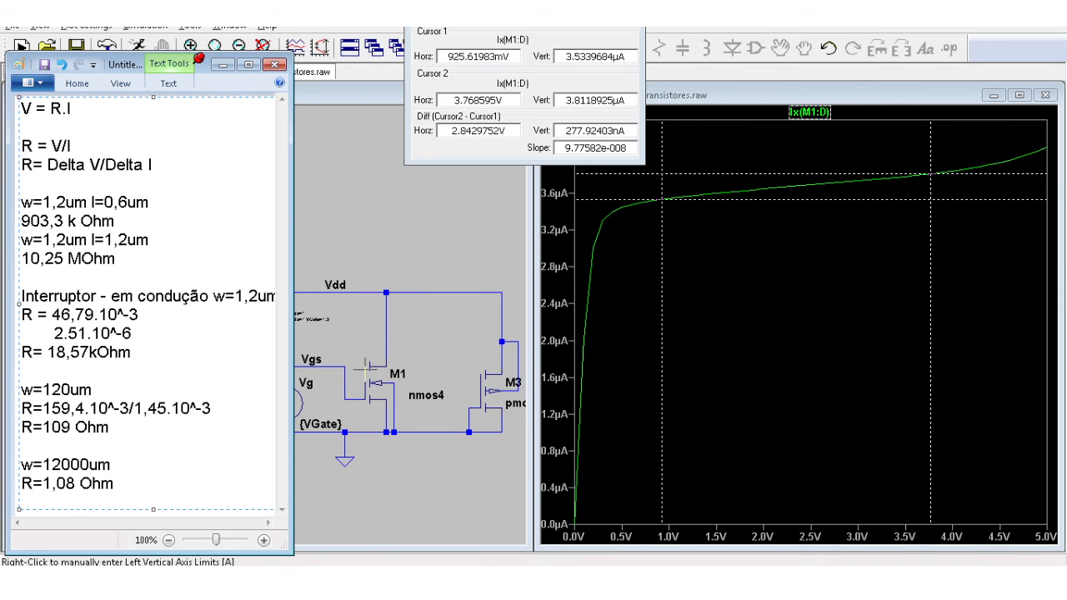
left_click(381, 253)
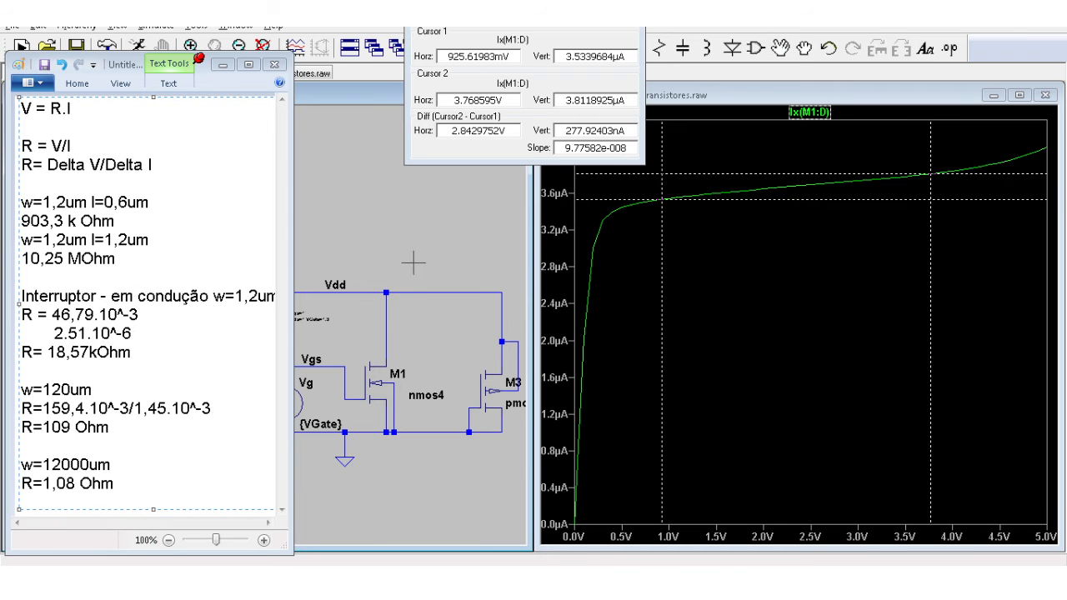
scroll(405, 275, "down", 2)
scroll(405, 275, "down", 1)
scroll(325, 309, "down", 1)
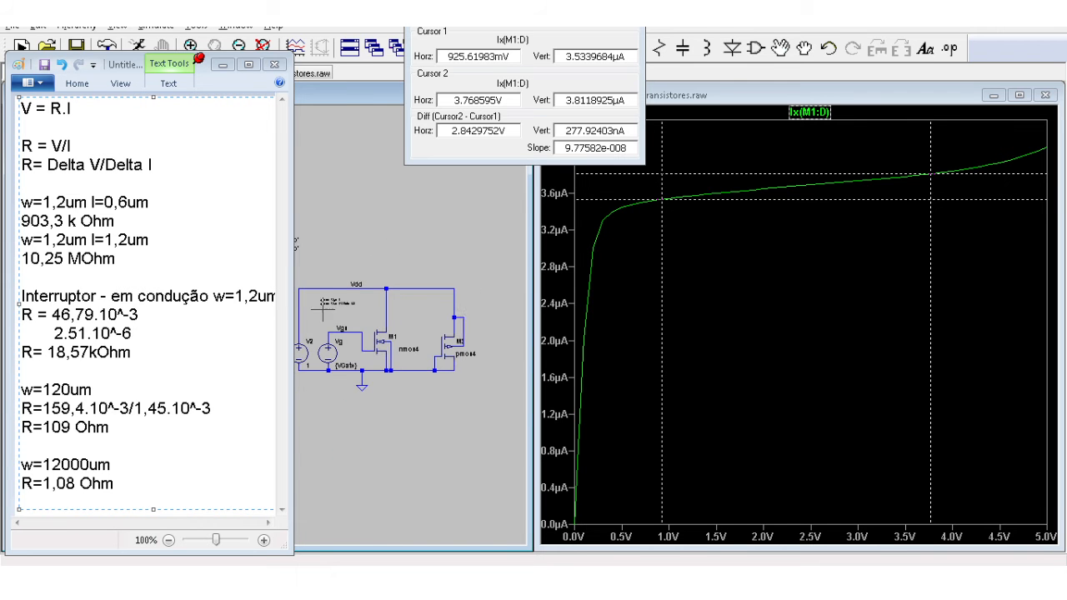
scroll(318, 304, "up", 1)
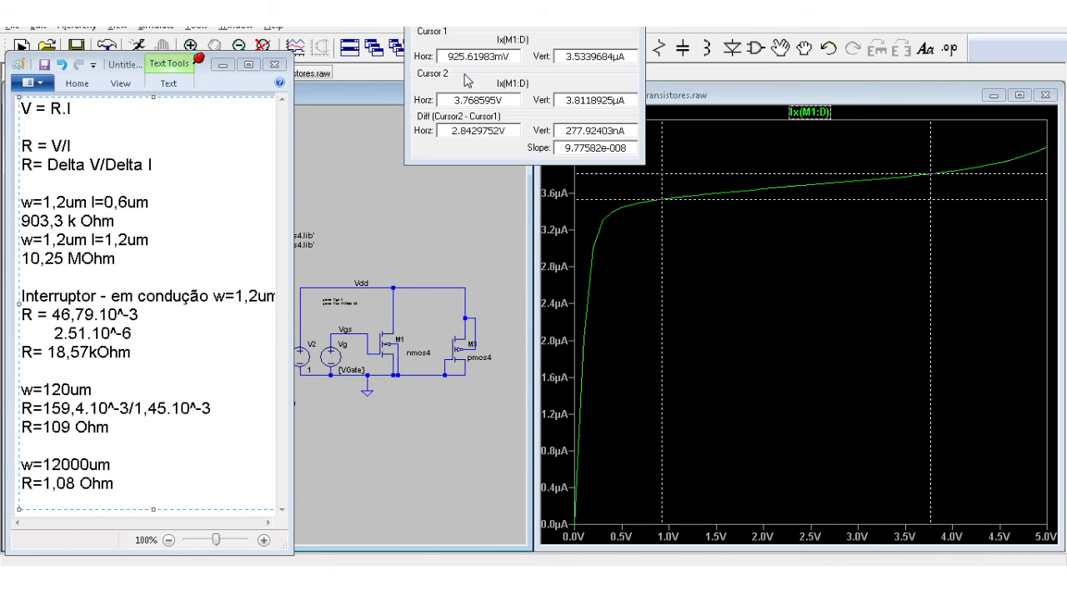
Close the cursor readout and the waveform plot, and maximize the schematic window.
left_click(627, 29)
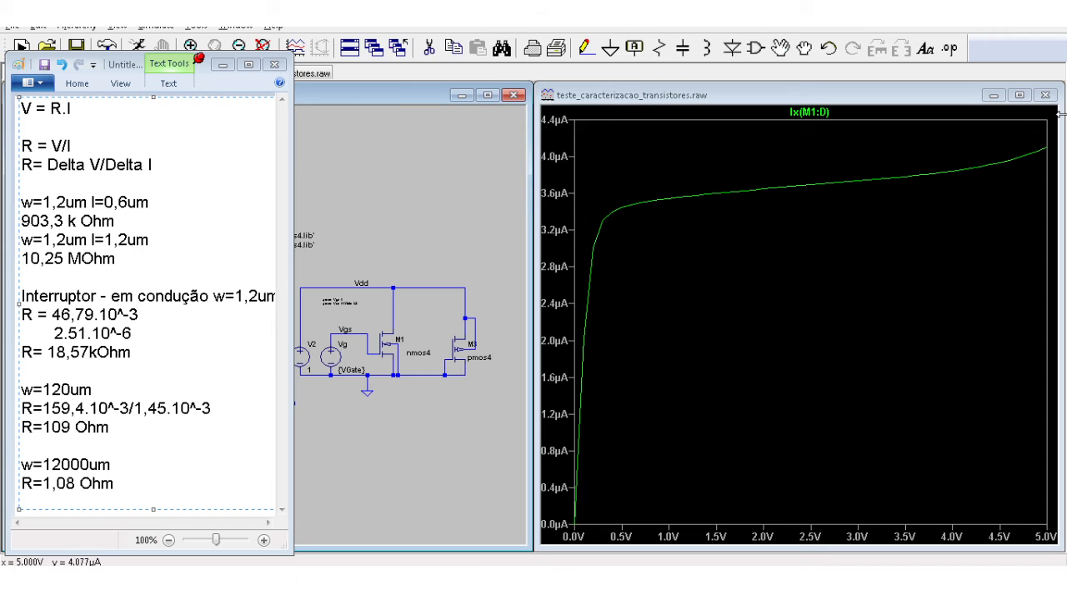
left_click(1047, 95)
double_click(421, 78)
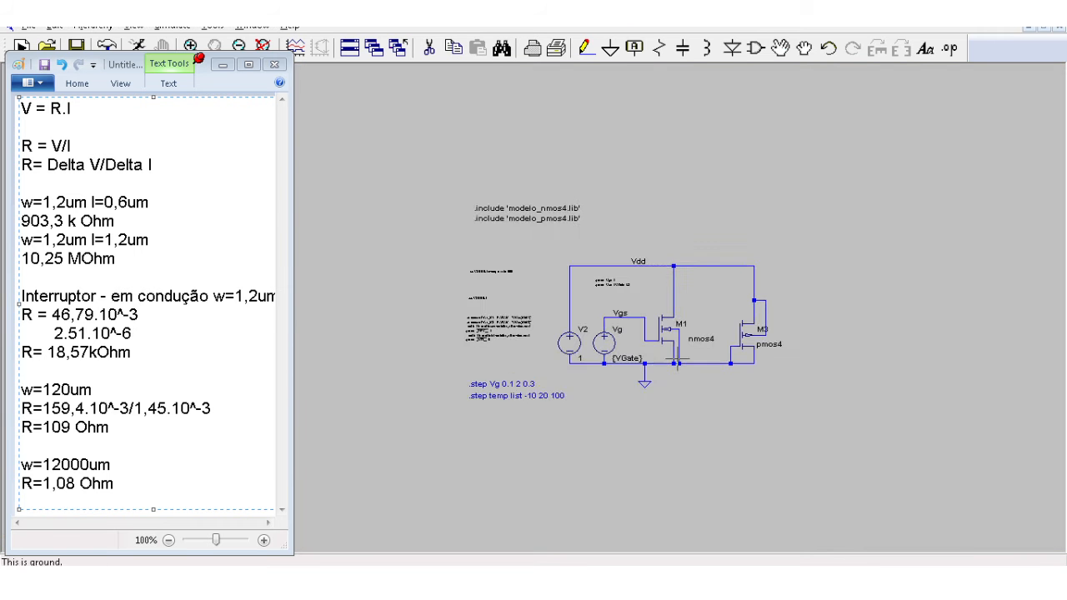
scroll(649, 358, "up", 3)
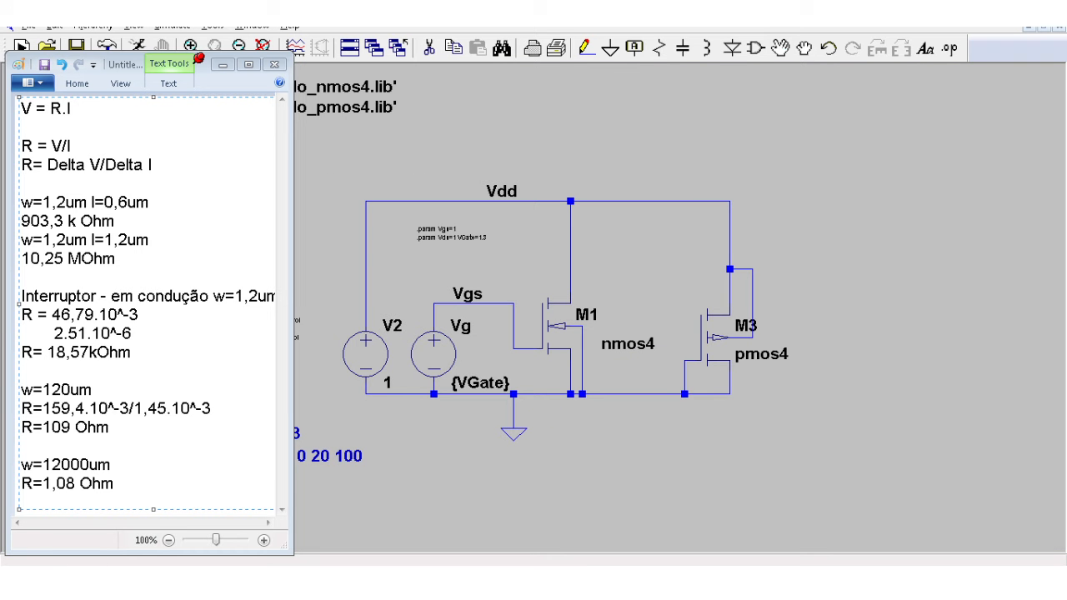
Switch to the Microwind layout editor and resize its restored window to fit beside the notes.
left_click(727, 580)
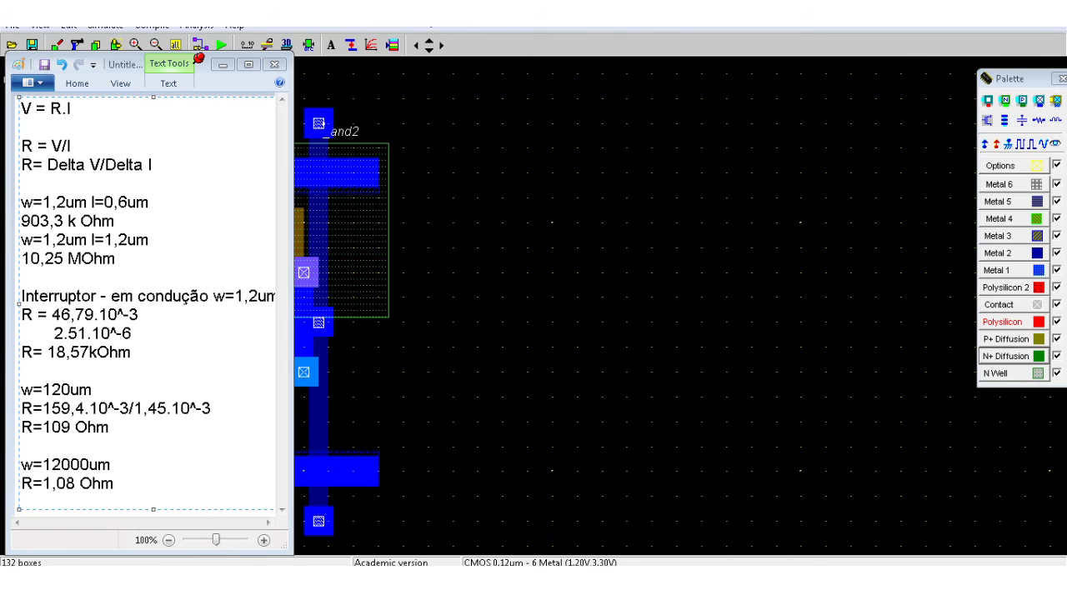
left_click(1021, 12)
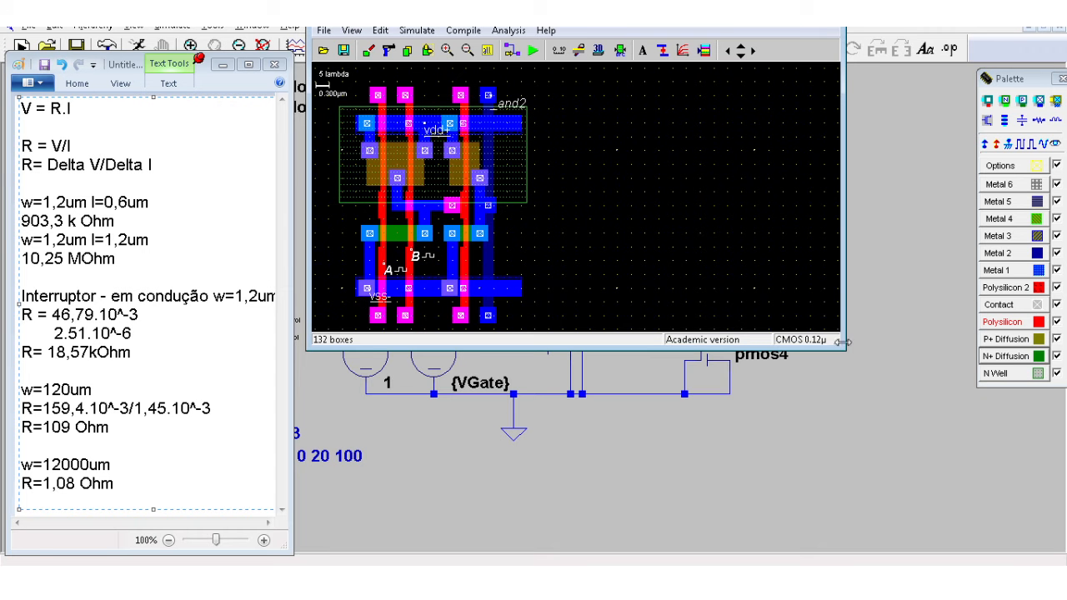
left_click_drag(842, 342, 984, 535)
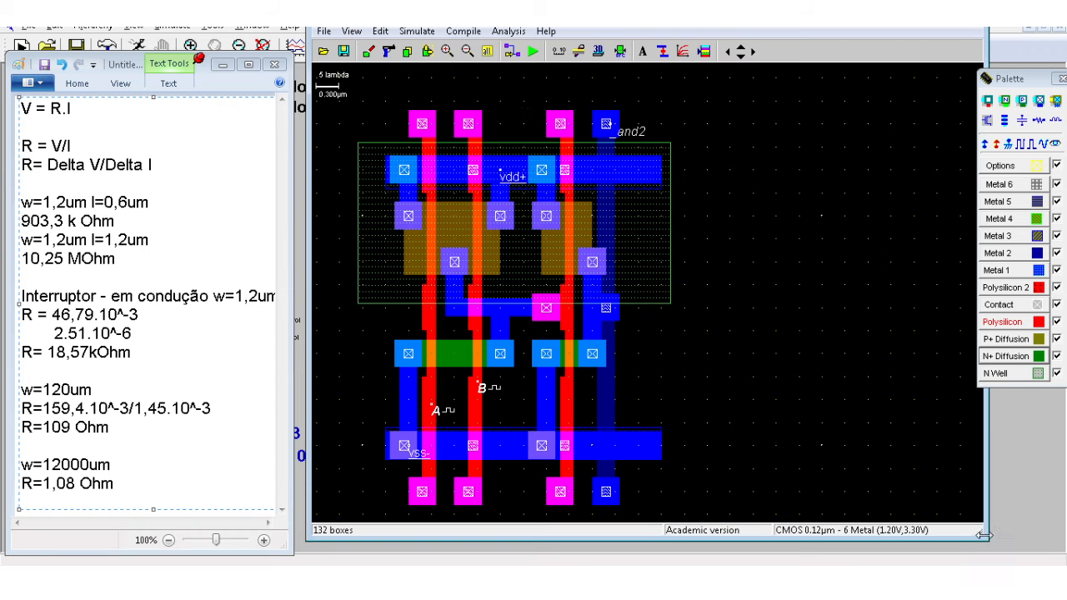
Open the inverter layout file inv.MSK from the Microwind2 folder.
left_click(323, 31)
left_click(342, 64)
type("inv")
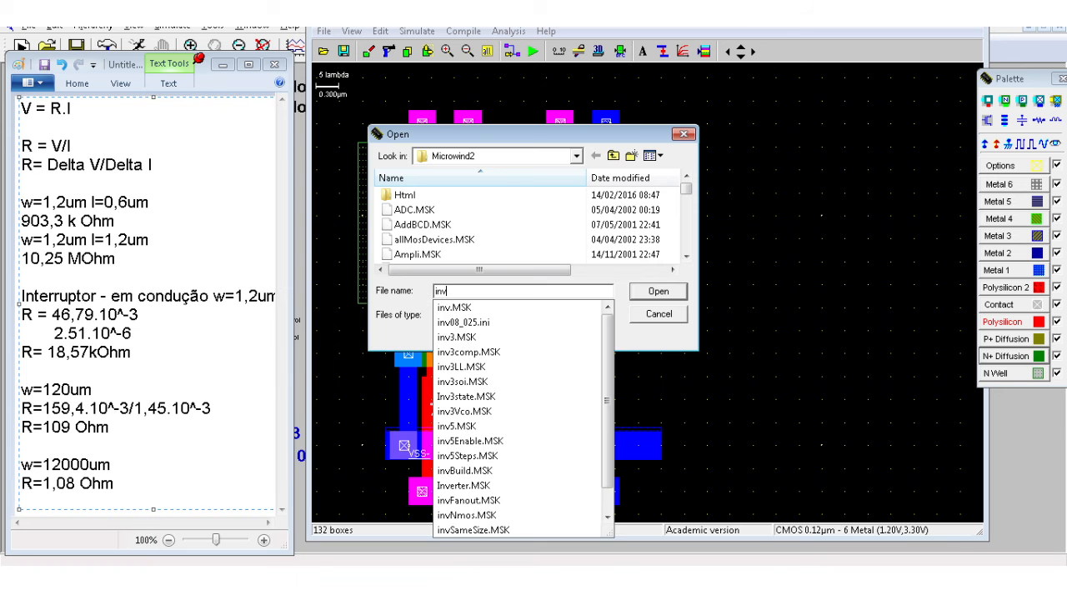
key("Down")
key("Return")
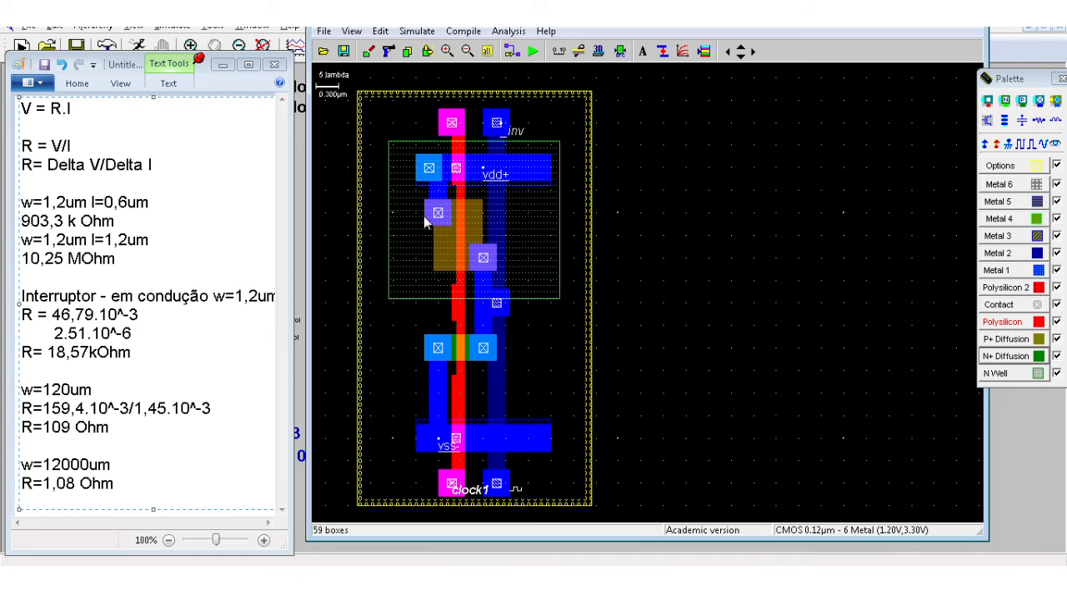
List the MOS devices of the inverter layout and capture their width and length table as a screen snip.
left_click(351, 31)
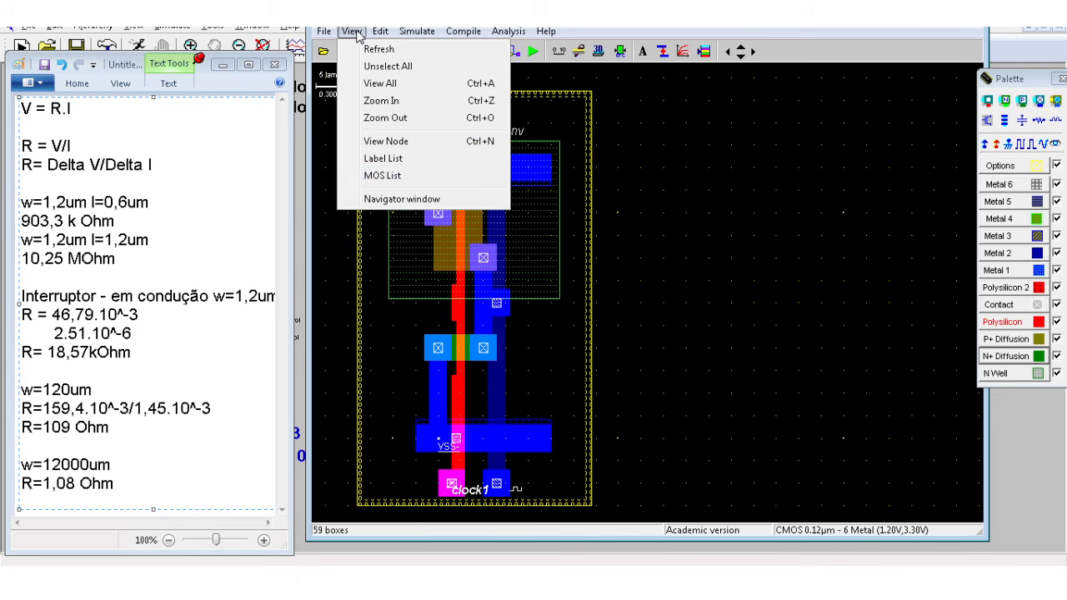
left_click(392, 178)
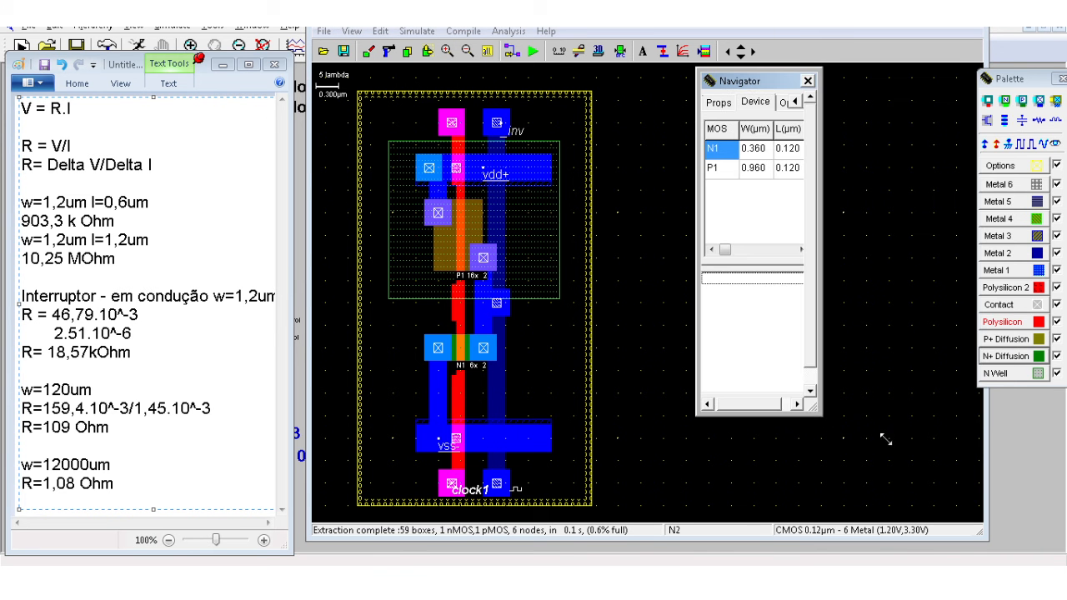
left_click_drag(885, 439, 896, 440)
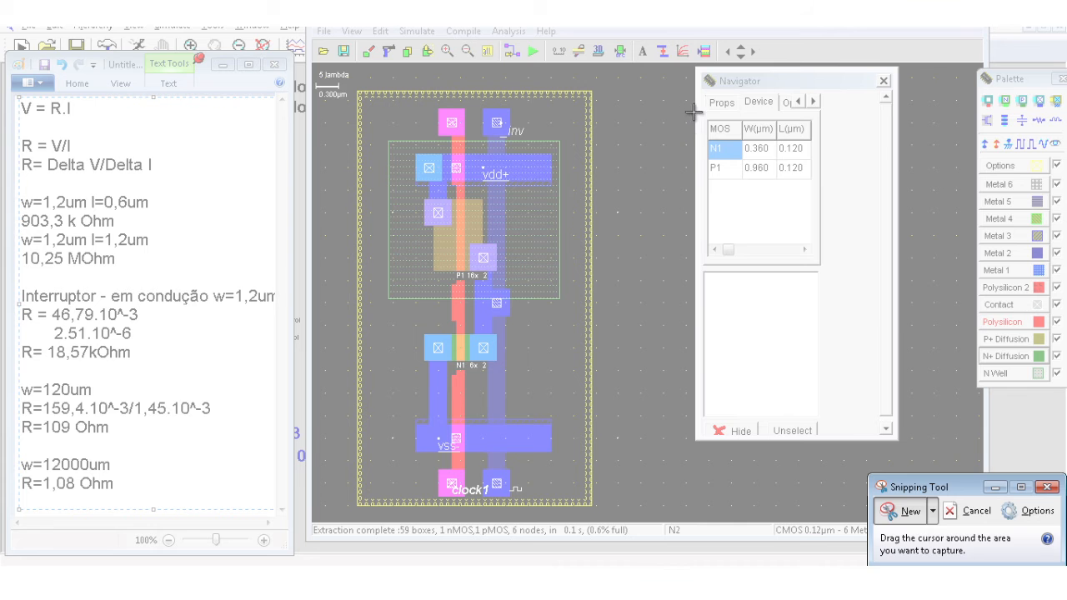
left_click_drag(695, 109, 812, 204)
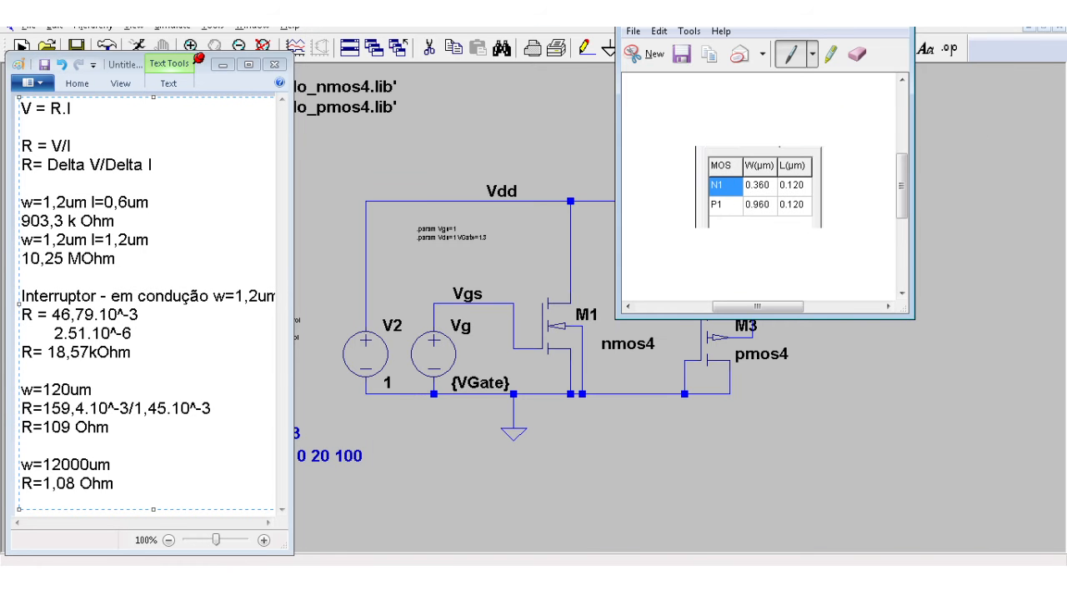
Return to the LTspice schematic and examine the width and length attributes of transistors M1 and M3.
left_click(550, 313)
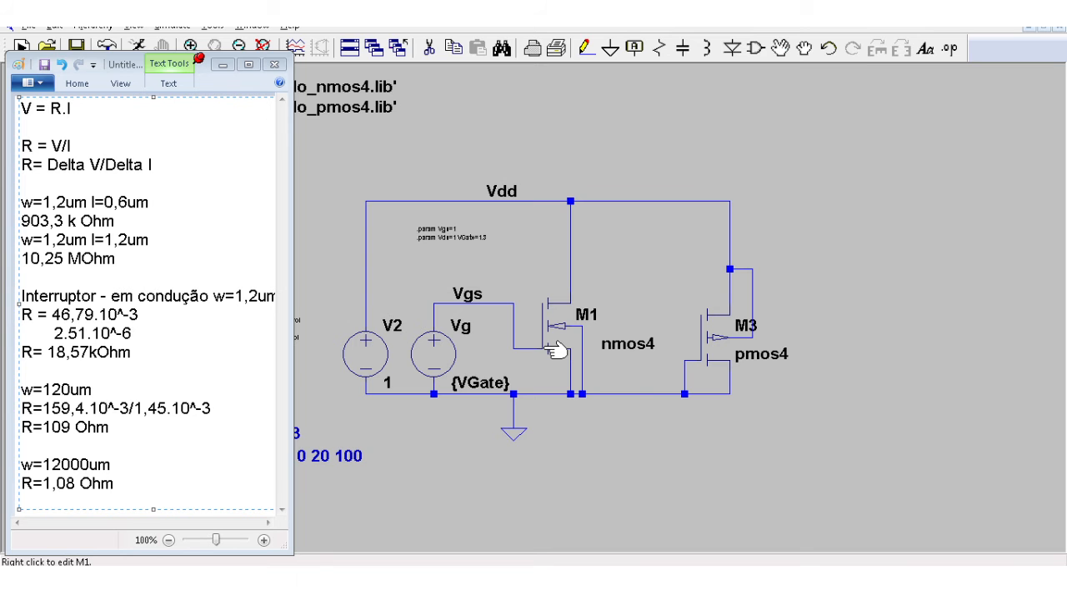
right_click(563, 337)
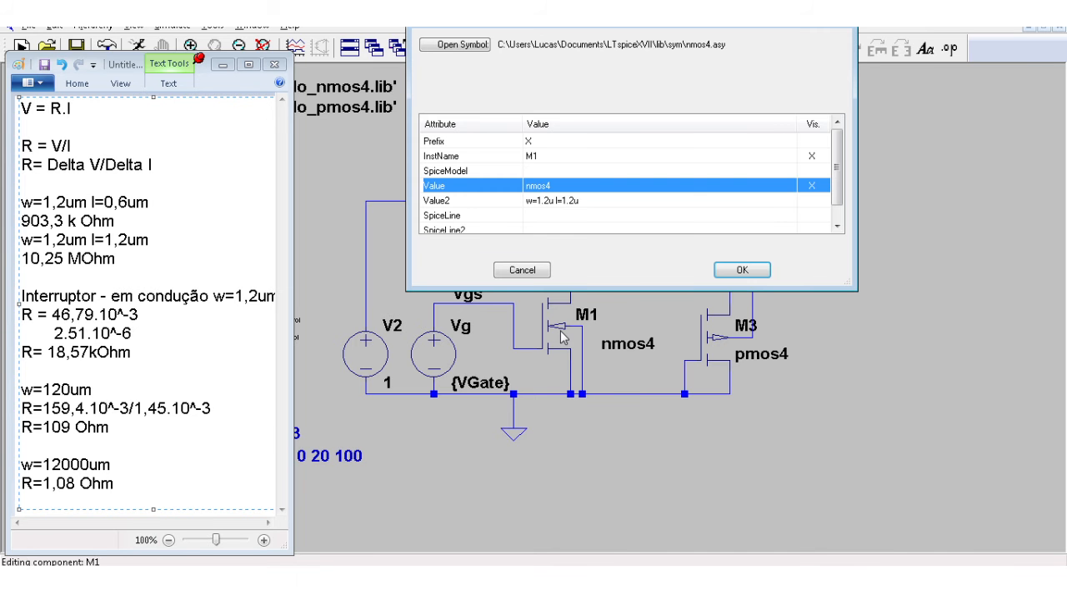
left_click(554, 201)
left_click(546, 200)
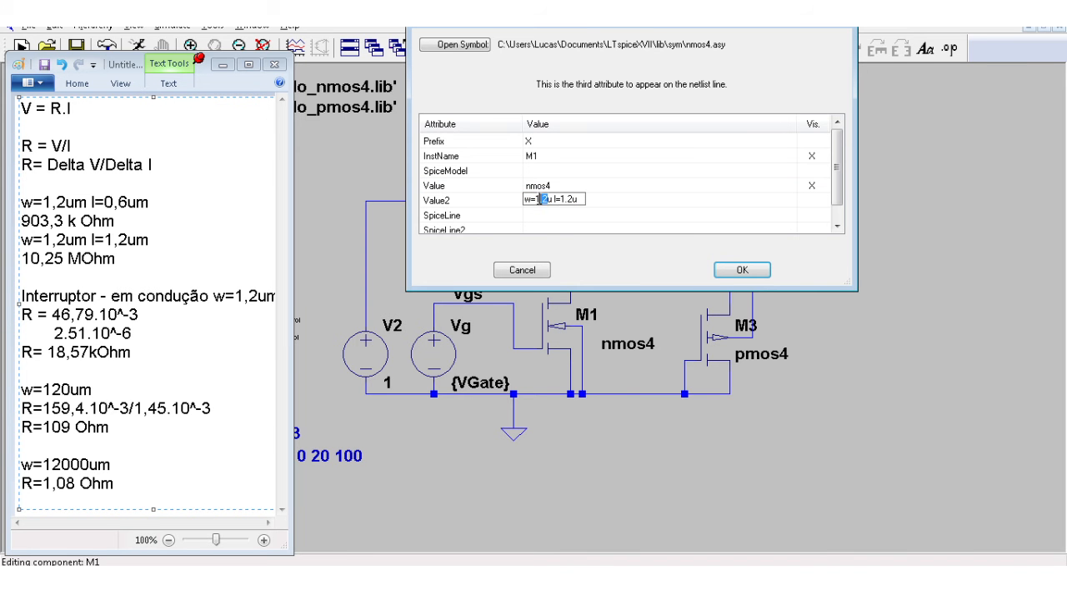
left_click_drag(561, 199, 569, 197)
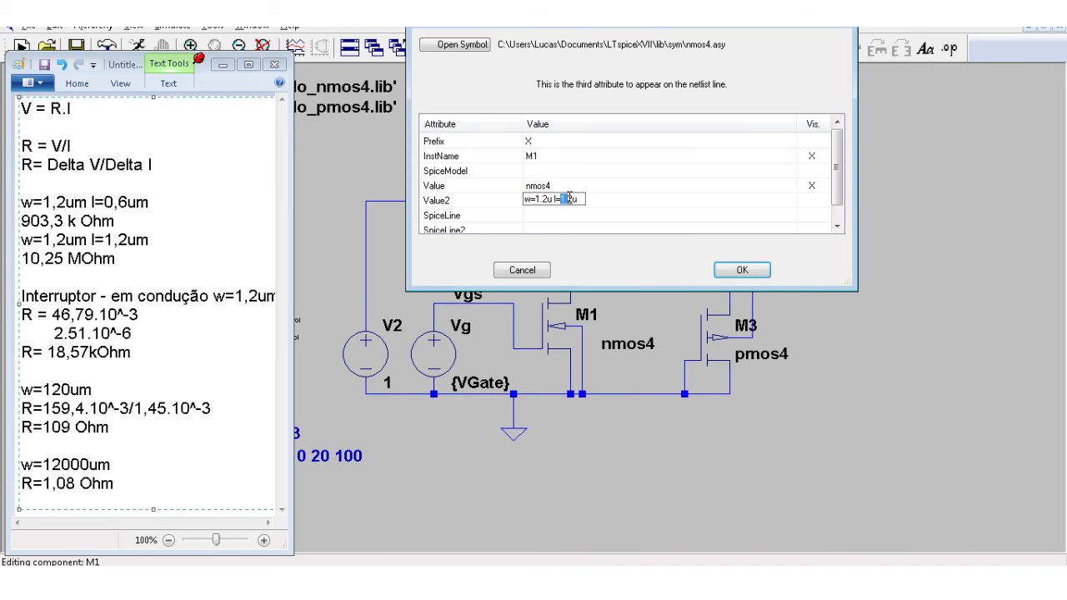
left_click(739, 271)
right_click(716, 323)
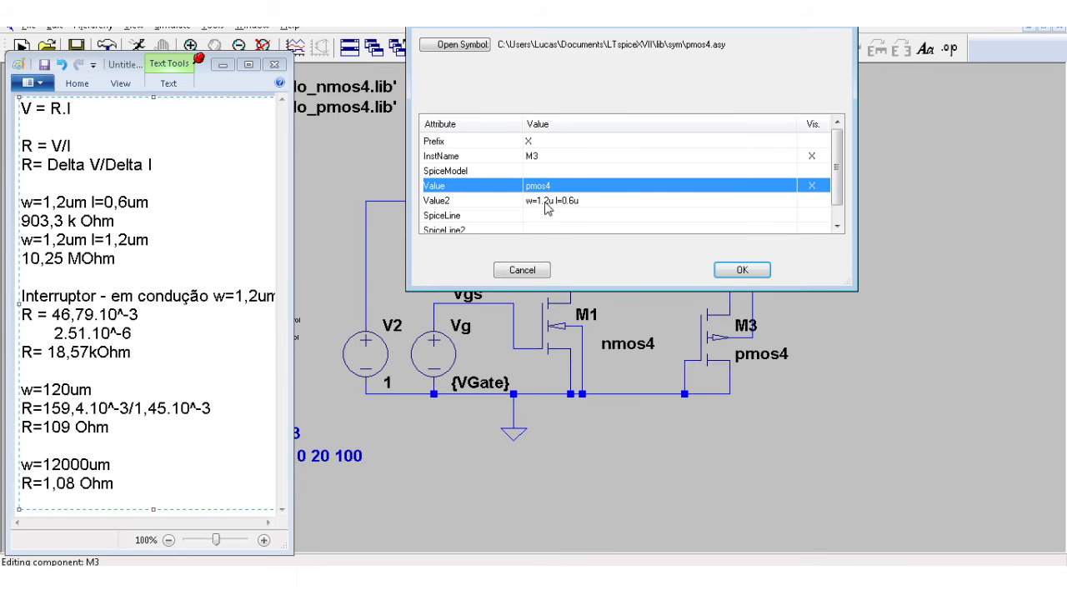
left_click(744, 271)
Move transistors M3 and M1 out of the circuit to free space beside it, placing M3 directly above M1.
scroll(388, 330, "down", 3)
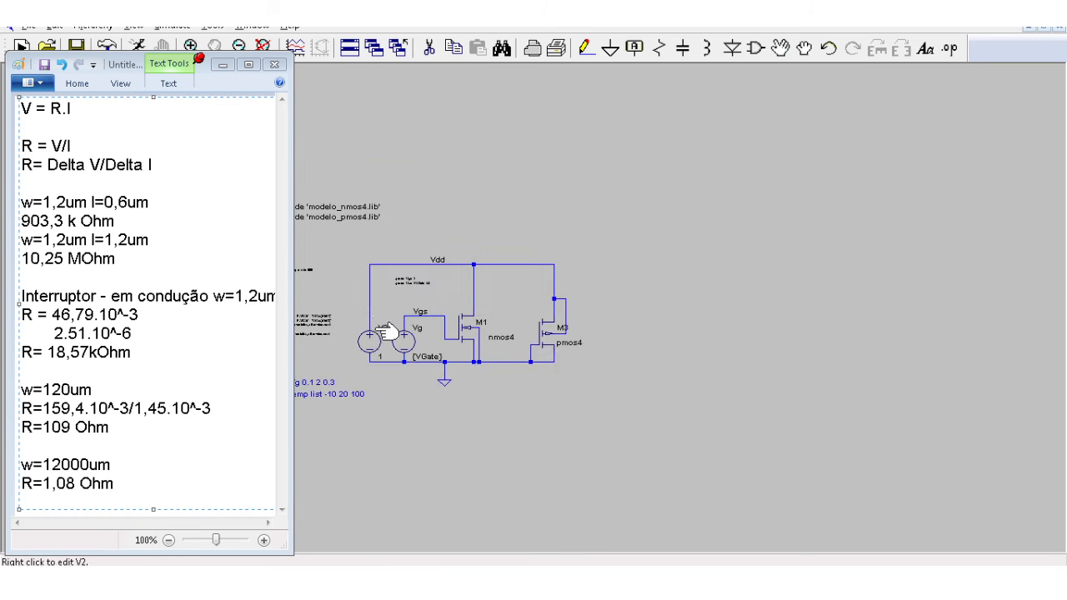
scroll(433, 283, "up", 2)
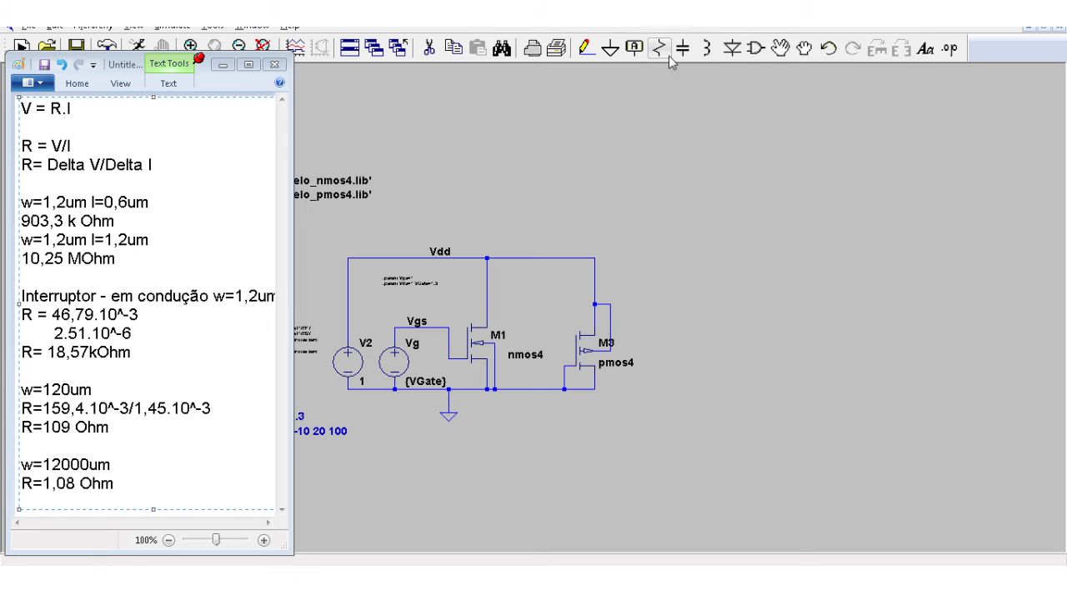
left_click(780, 49)
left_click_drag(661, 439, 567, 329)
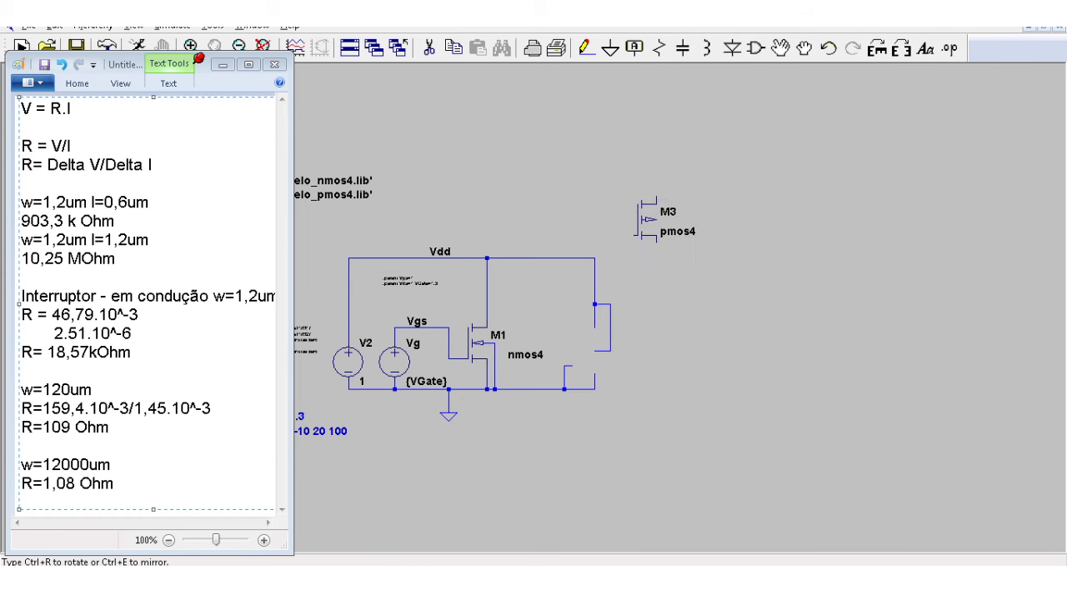
left_click(645, 207)
left_click(472, 350)
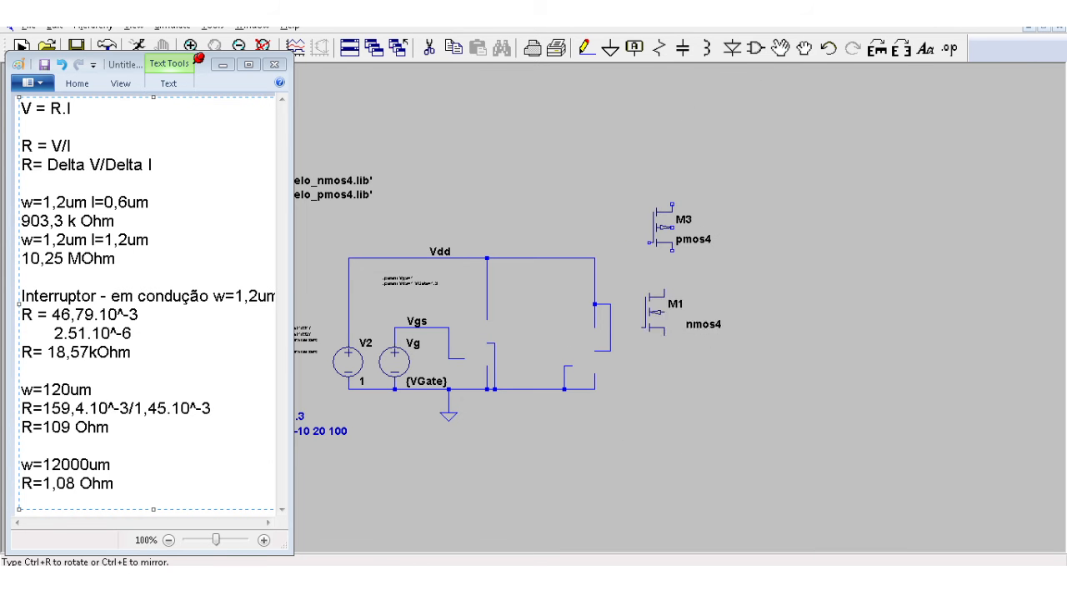
left_click(656, 317)
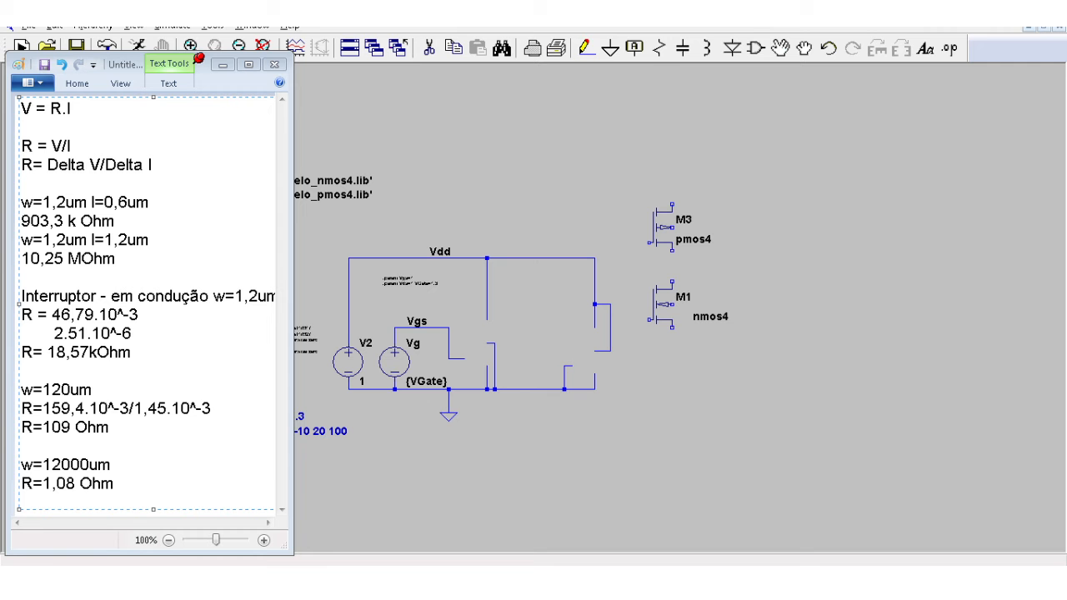
Wire the gates of M3 and M1 together and connect M3's lower terminal to M1's upper terminal.
left_click(588, 47)
left_click(634, 320)
Minimize the notes window and save the schematic as a new file named caracterizacao_de_inversor_CMOS.
left_click(33, 31)
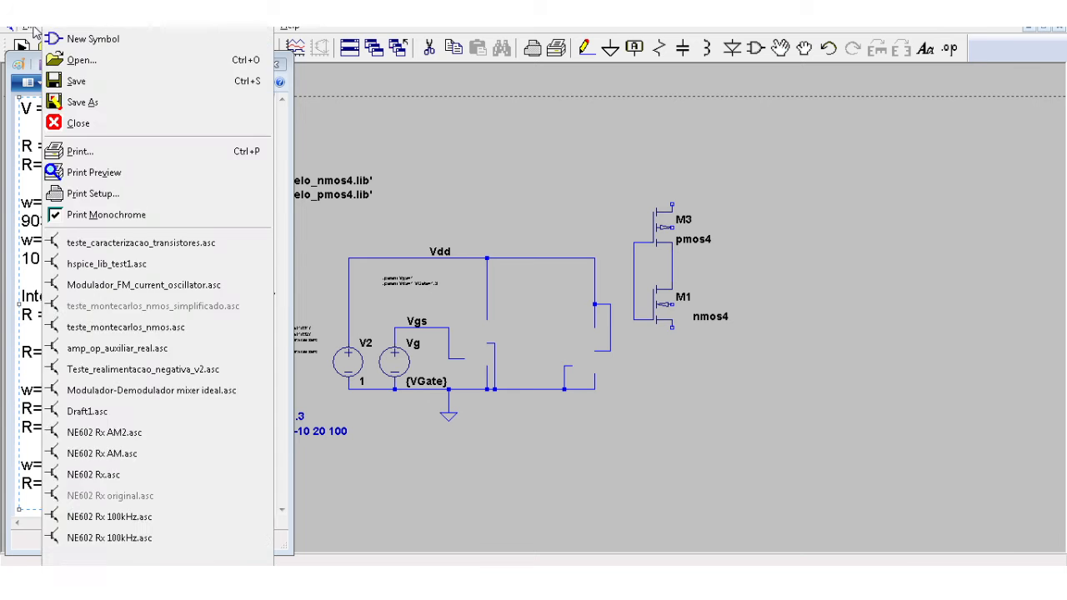
left_click(35, 31)
left_click(222, 64)
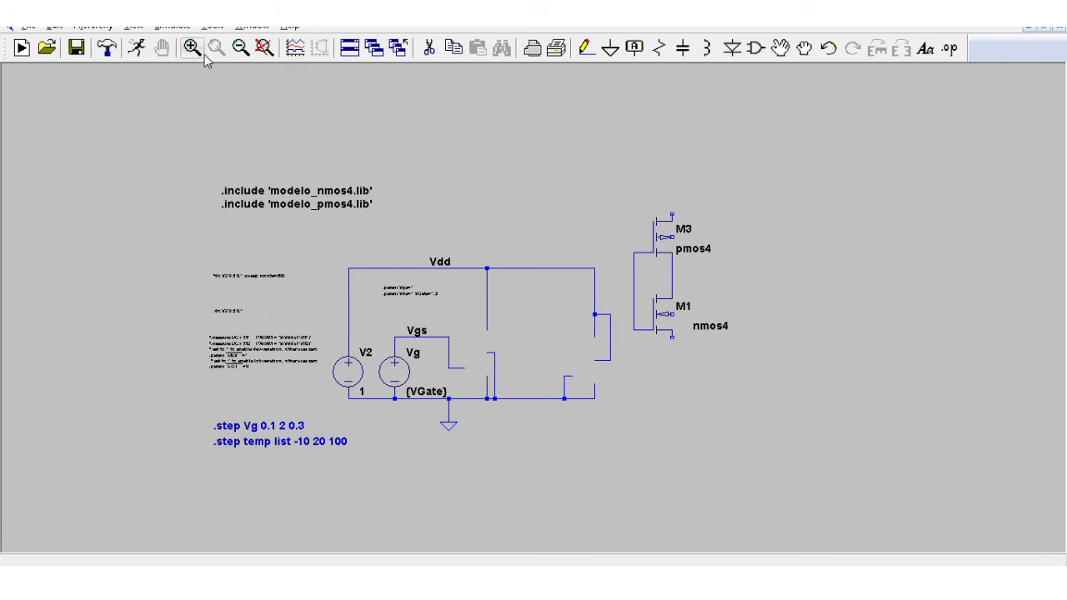
left_click(34, 26)
left_click(110, 131)
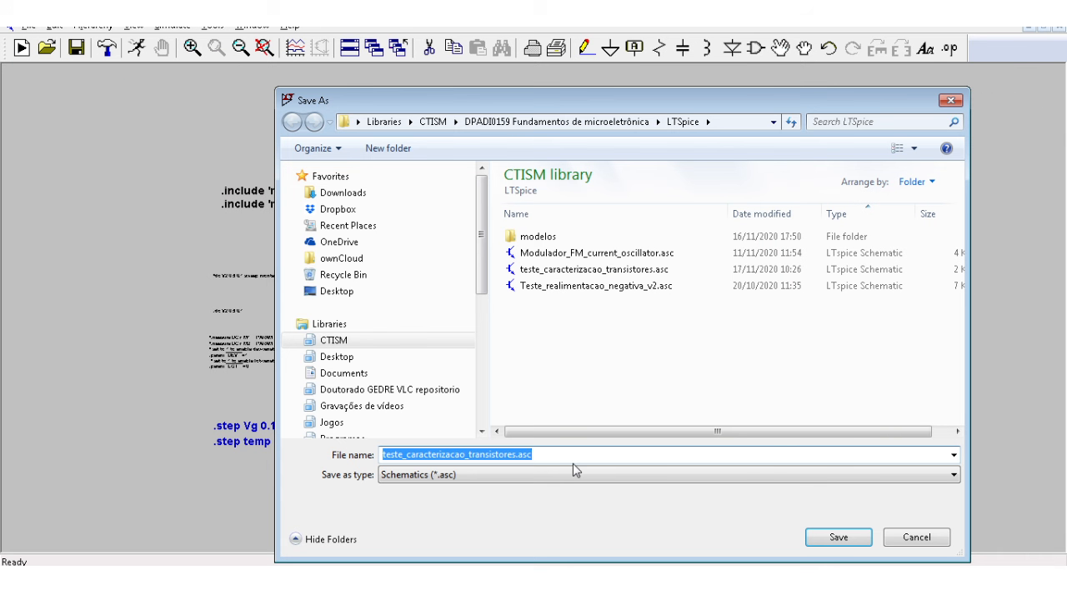
type("inversor")
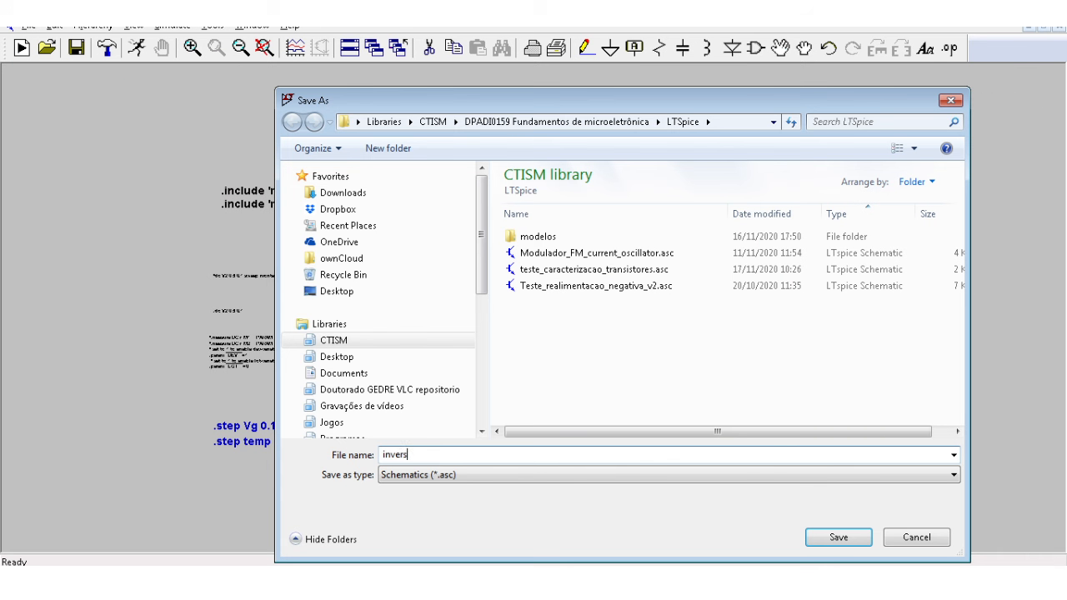
key("Home")
type("caracterização d")
key("BackSpace")
key("BackSpace")
key("BackSpace")
key("BackSpace")
key("BackSpace")
type("cao_de_")
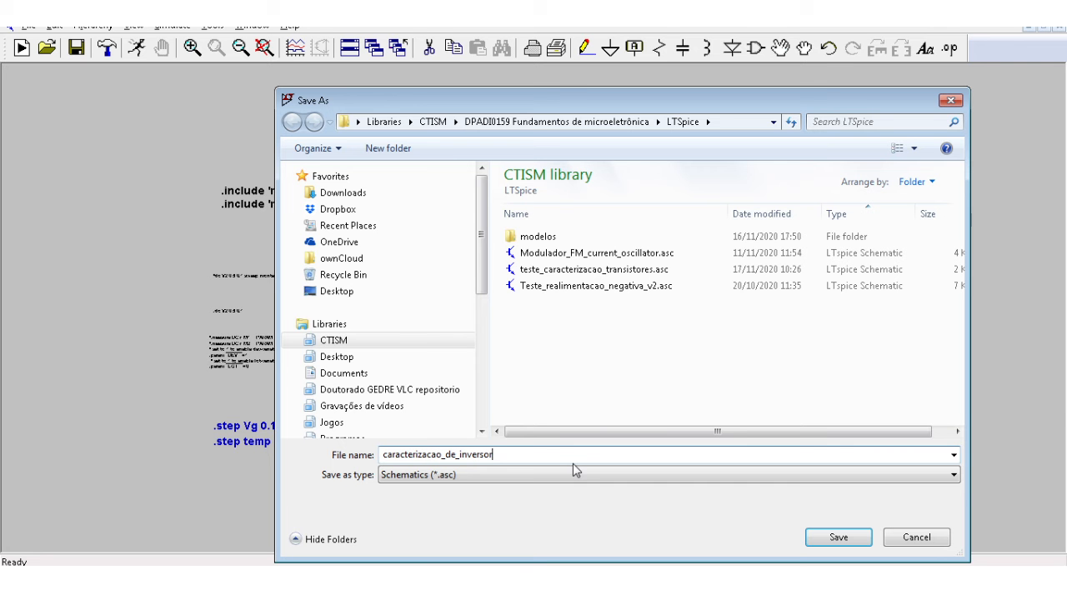
type("_CMOS")
key("Return")
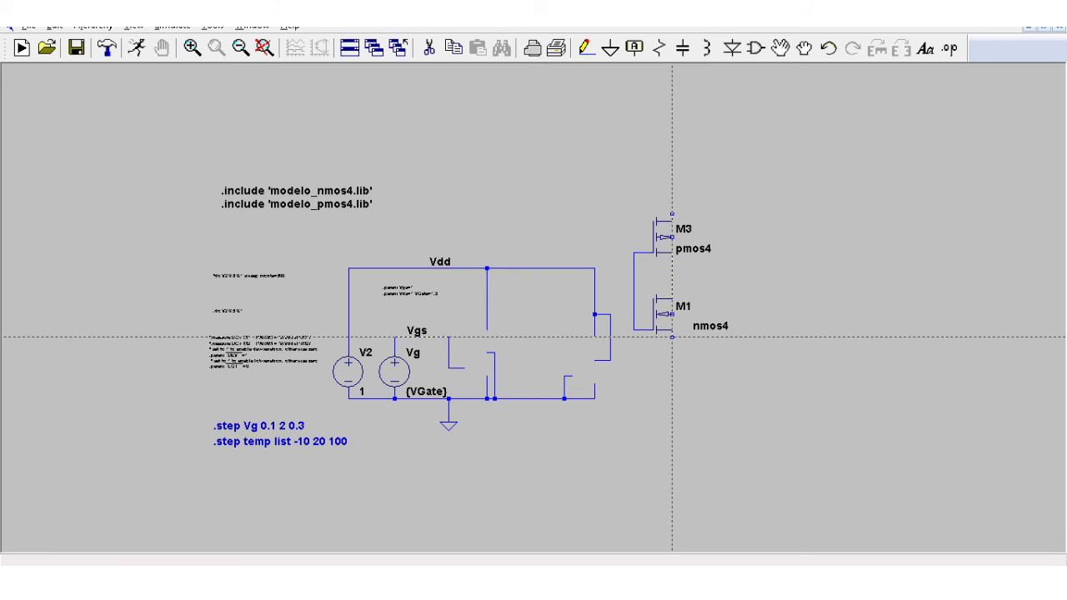
Draw a wire down from M1's lower terminal and another up from M3's upper terminal.
key("Escape")
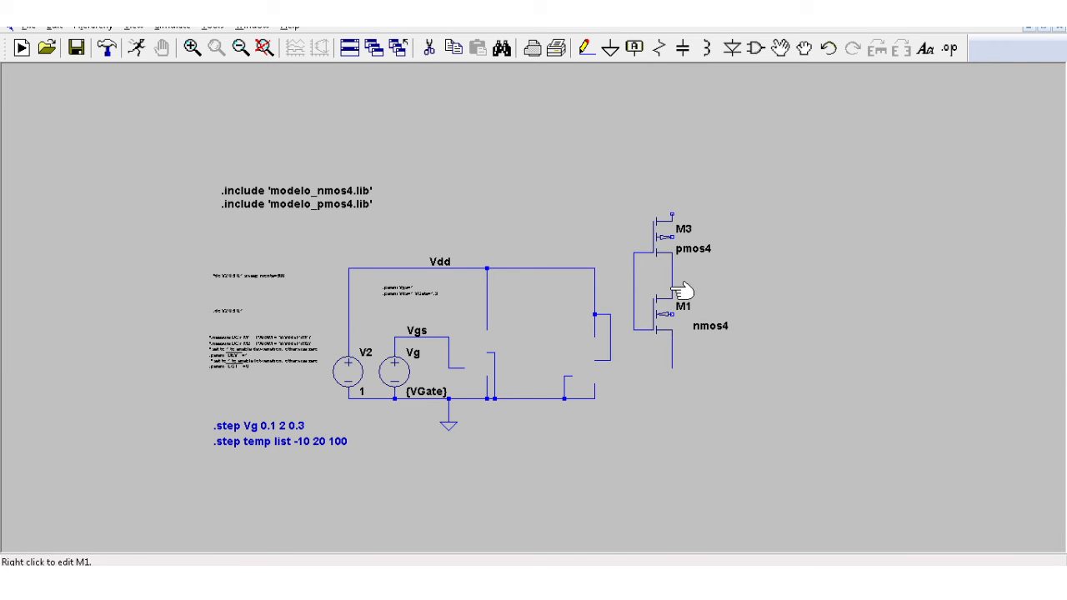
key("F3")
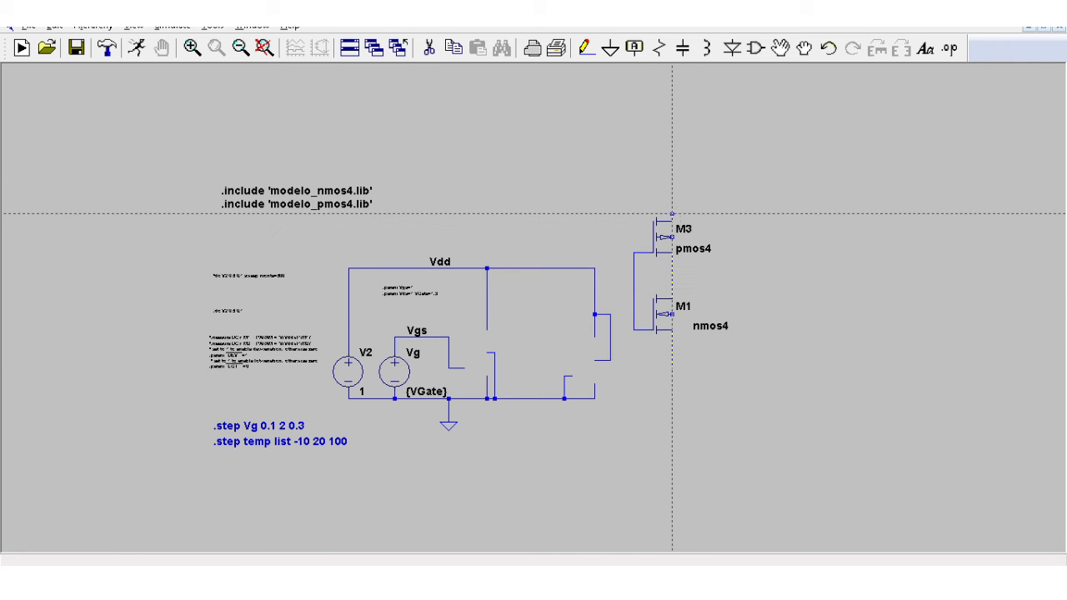
left_click(671, 175)
key("Escape")
Delete the leftover wires around the vacated transistor positions, keeping the Vdd line, both sources and the ground line.
left_click(429, 47)
left_click_drag(617, 436, 512, 235)
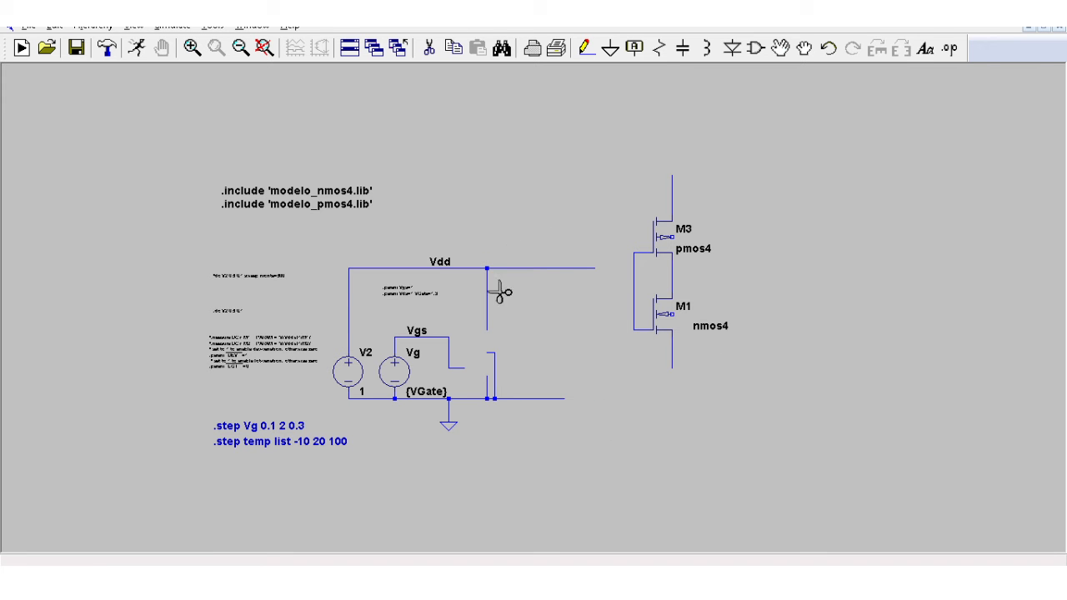
left_click_drag(506, 323, 482, 422)
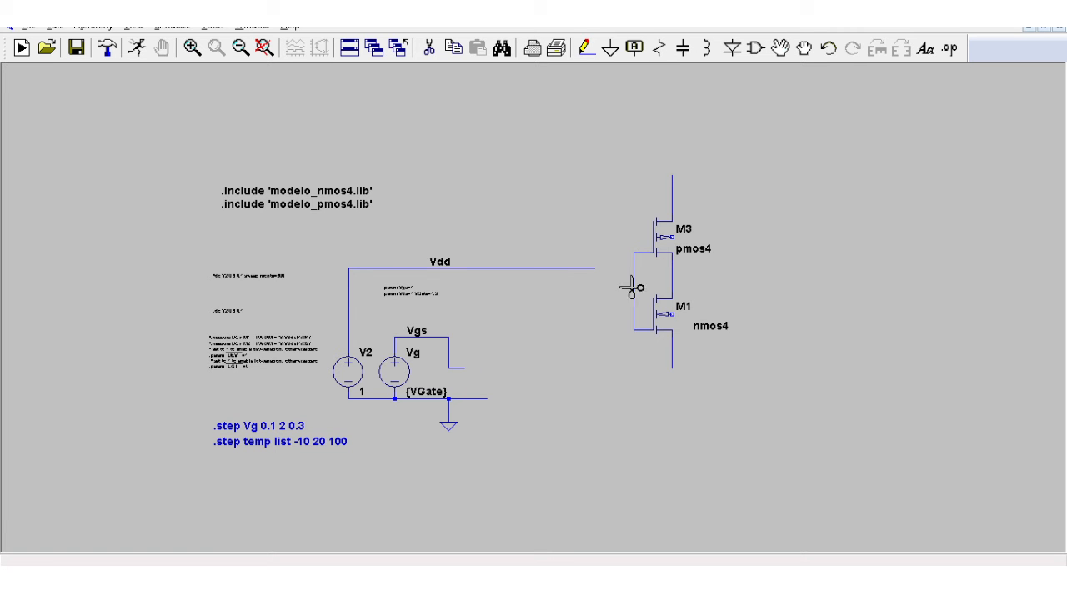
Draw an output wire extending right from the junction between M3 and M1.
left_click(586, 50)
left_click(672, 275)
left_click(803, 274)
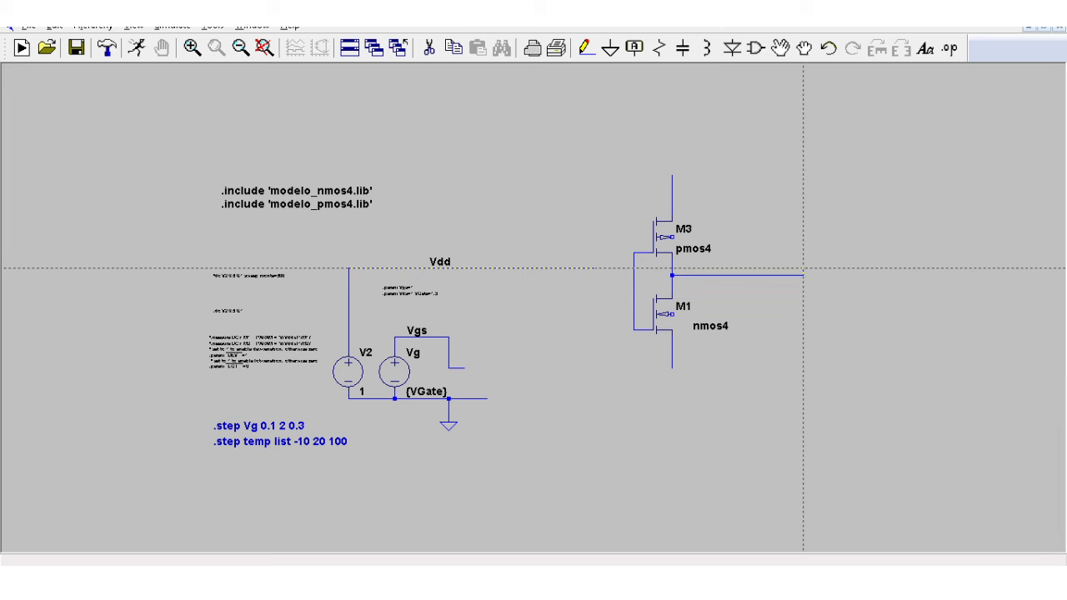
right_click(802, 275)
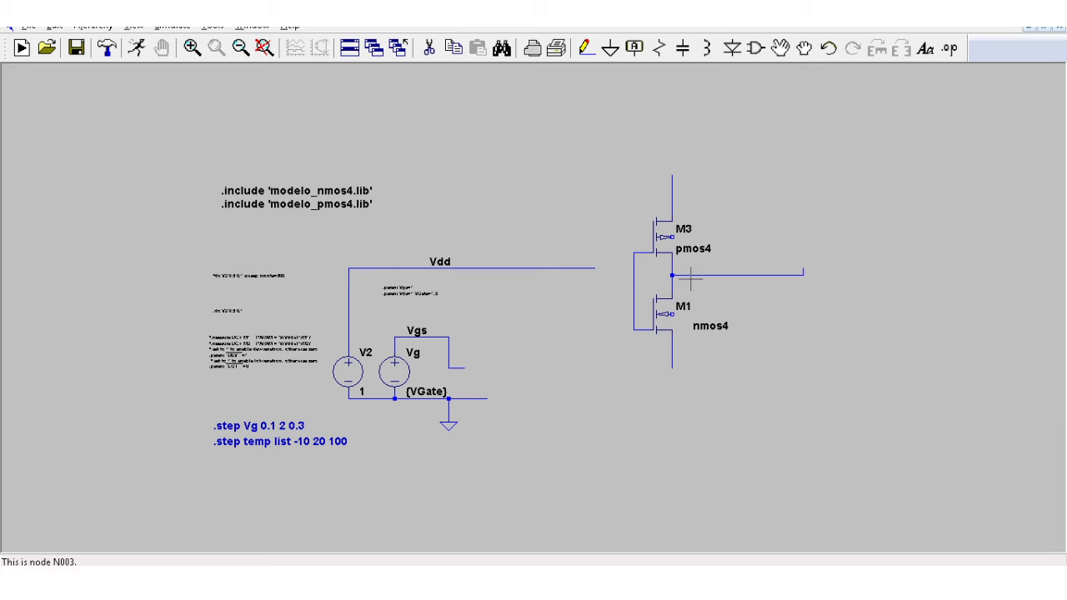
Draw a short, unconnected input wire beside the common gate wire of M3 and M1.
left_click(430, 48)
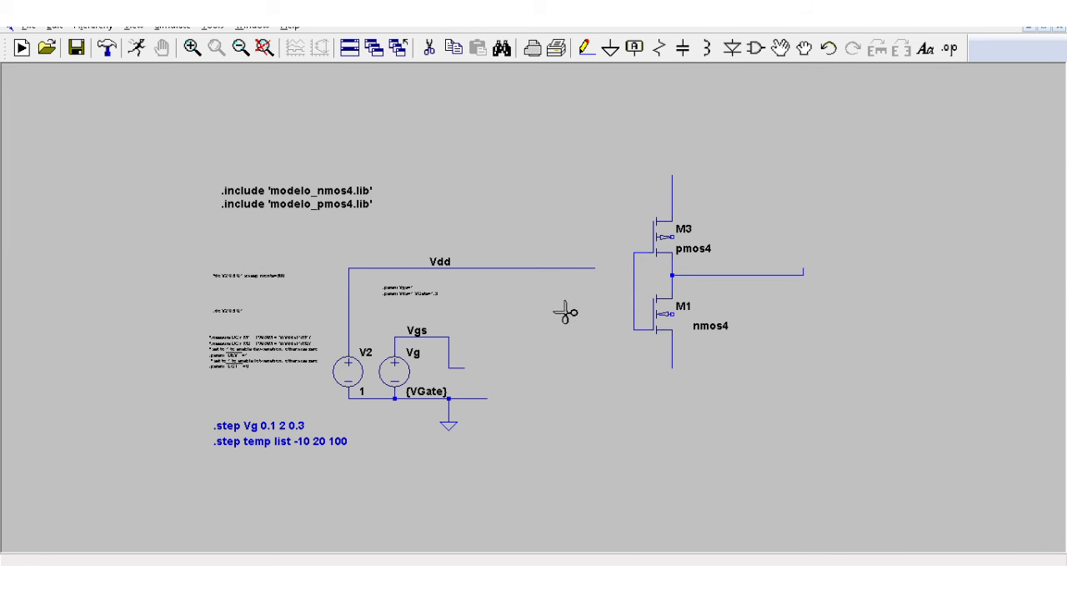
left_click(587, 50)
left_click(626, 275)
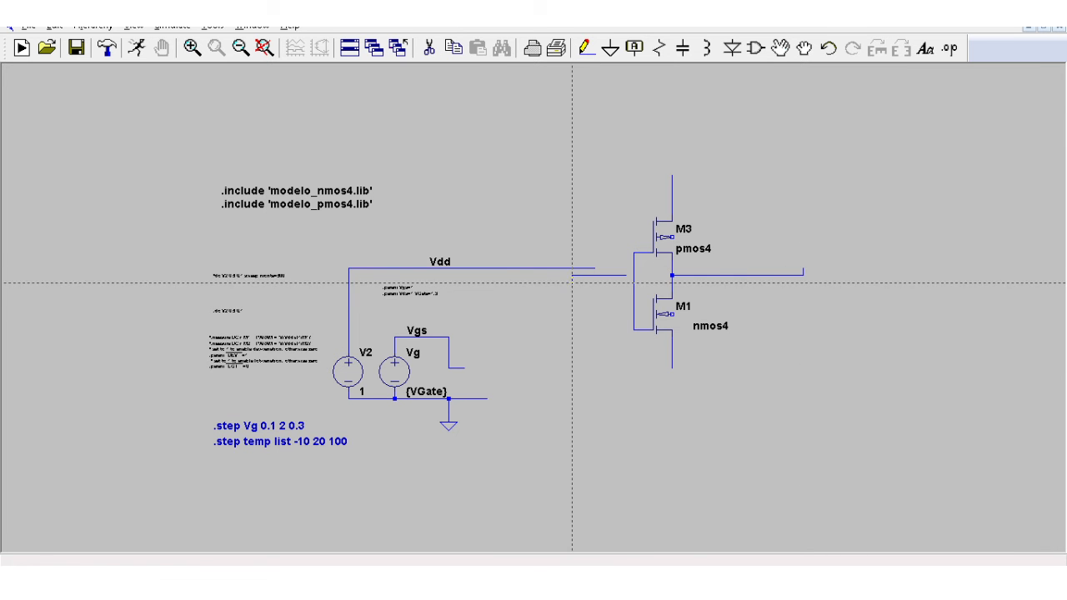
left_click(572, 281)
right_click(572, 282)
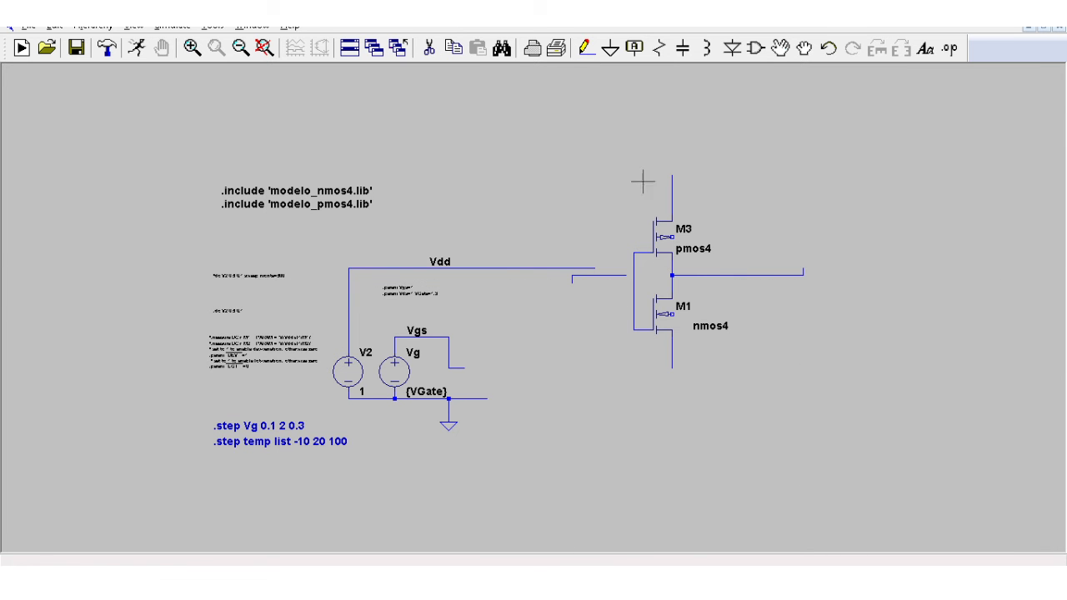
Move the Vdd net label to the upper end of M3's wire, rotated to vertical.
left_click(760, 48)
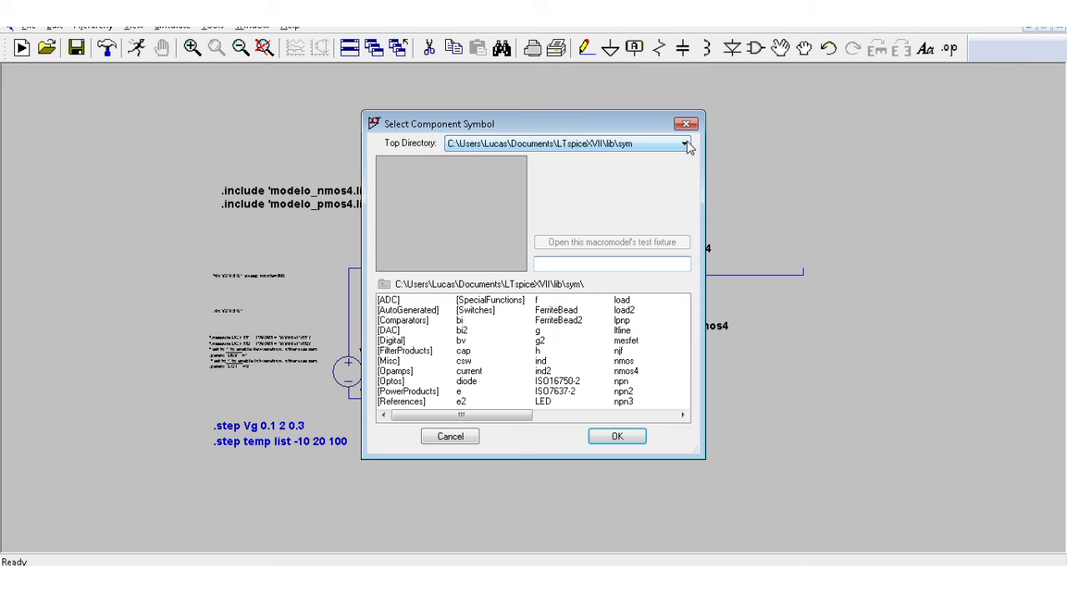
key("Escape")
left_click(780, 47)
left_click(439, 262)
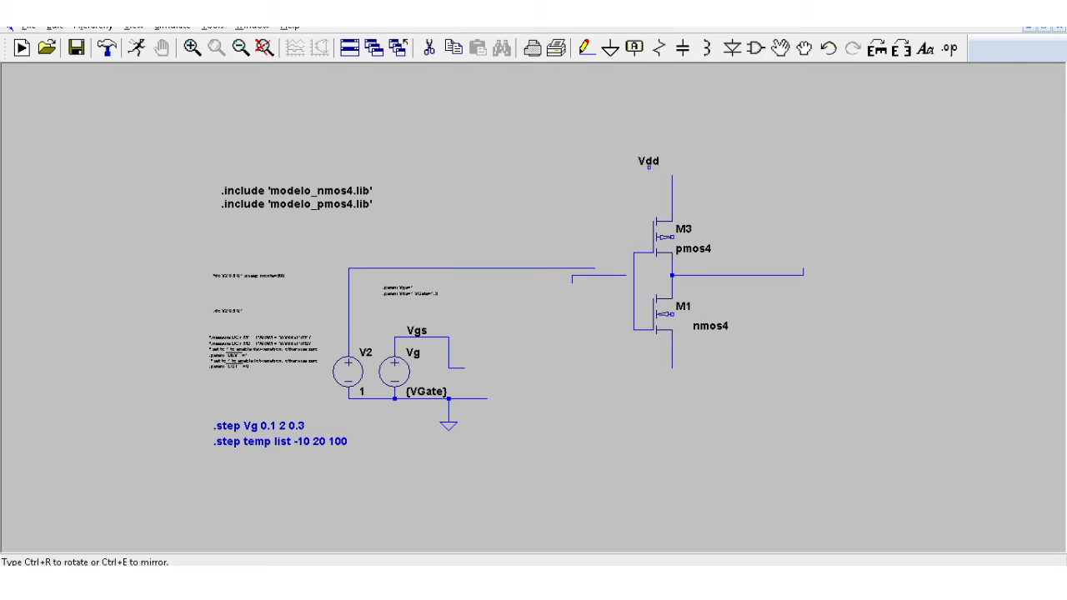
key("ctrl+r")
left_click(671, 165)
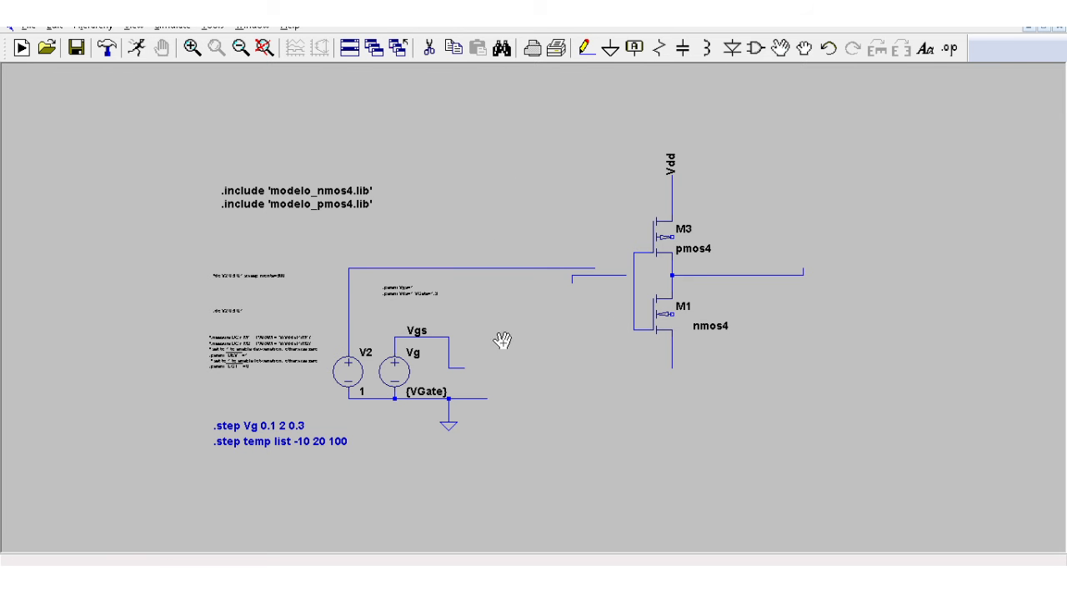
Delete the loose input wire beside the gates and the old horizontal supply wire from V2.
left_click(429, 48)
left_click(584, 278)
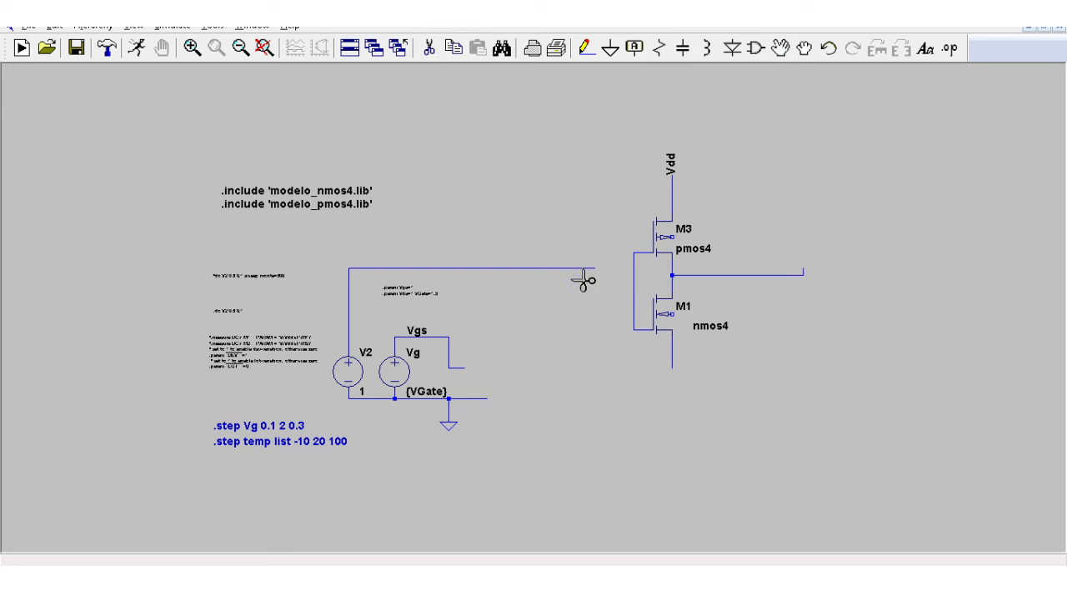
left_click(530, 268)
Move voltage source V2 next to the inverter, just left of the common gate wire.
left_click(780, 47)
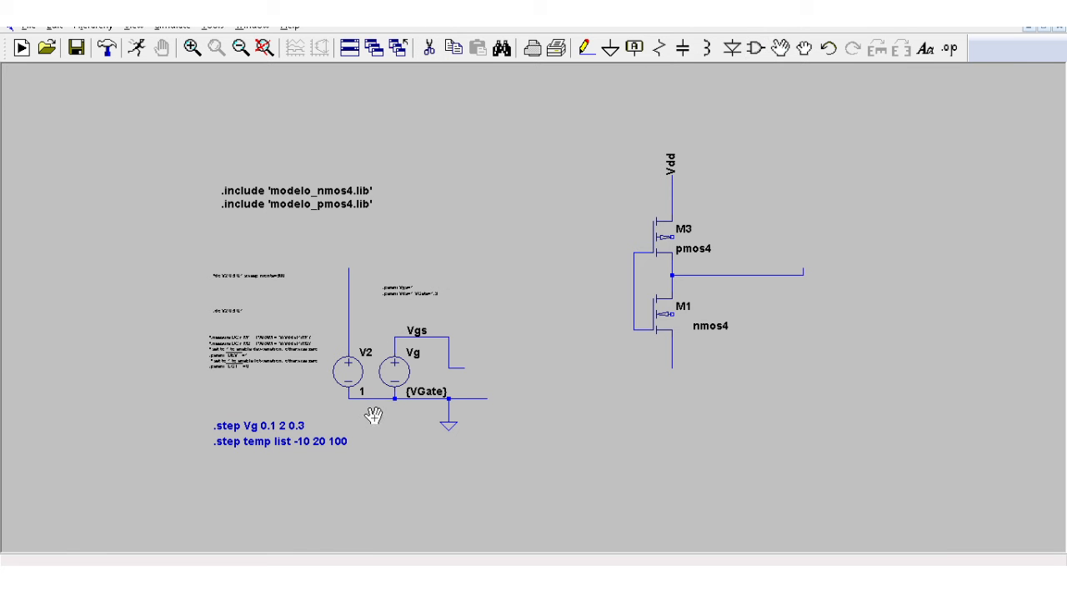
left_click_drag(374, 419, 323, 335)
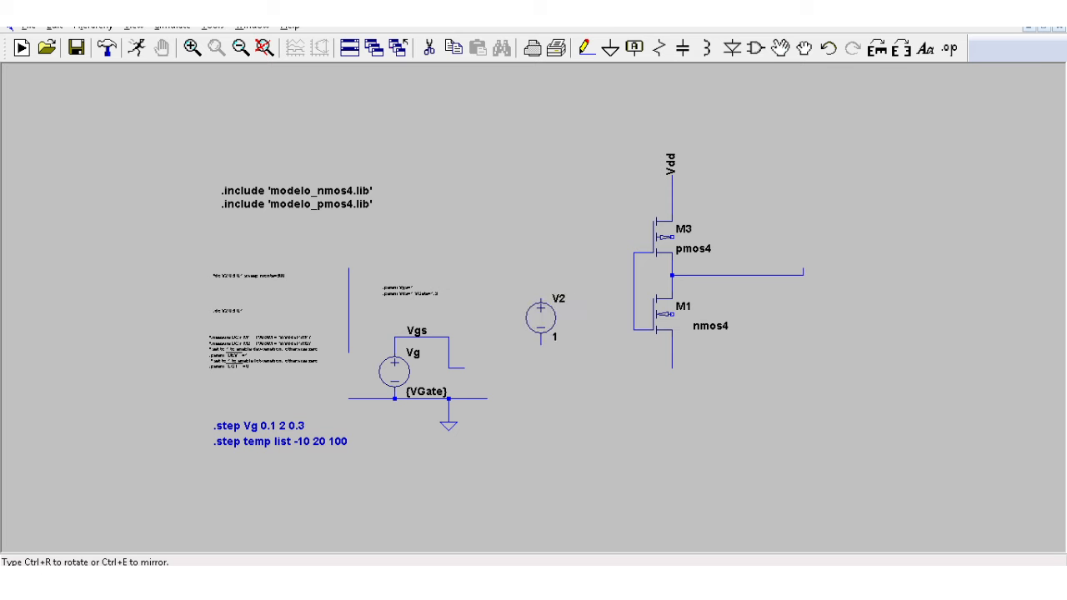
left_click(571, 328)
Wire V2 between the common gate node and M1's lower terminal, and ground the wire along the bottom.
left_click(587, 48)
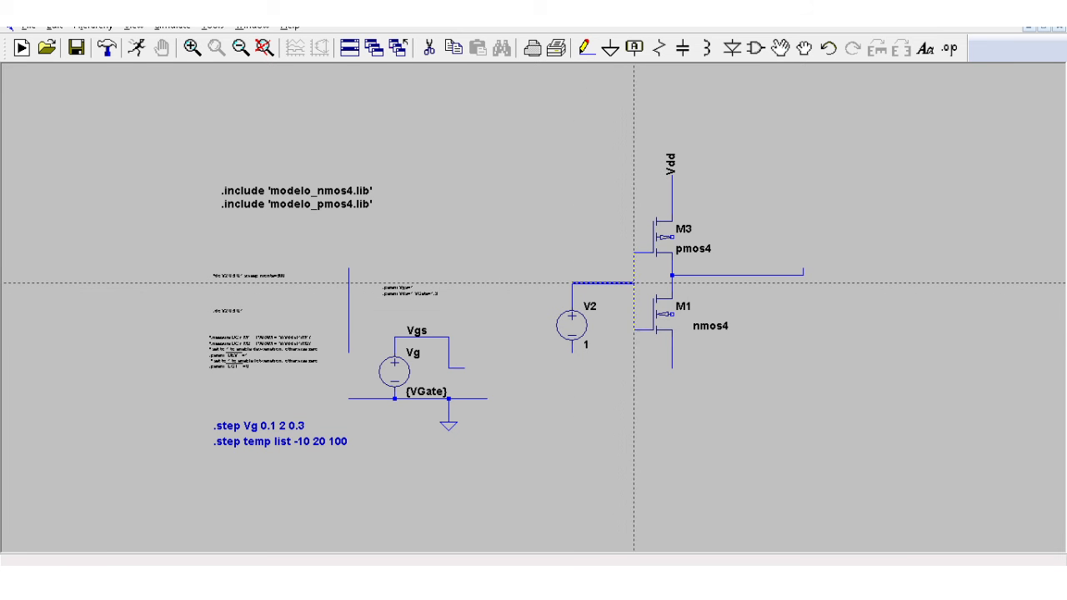
left_click(633, 283)
left_click(572, 391)
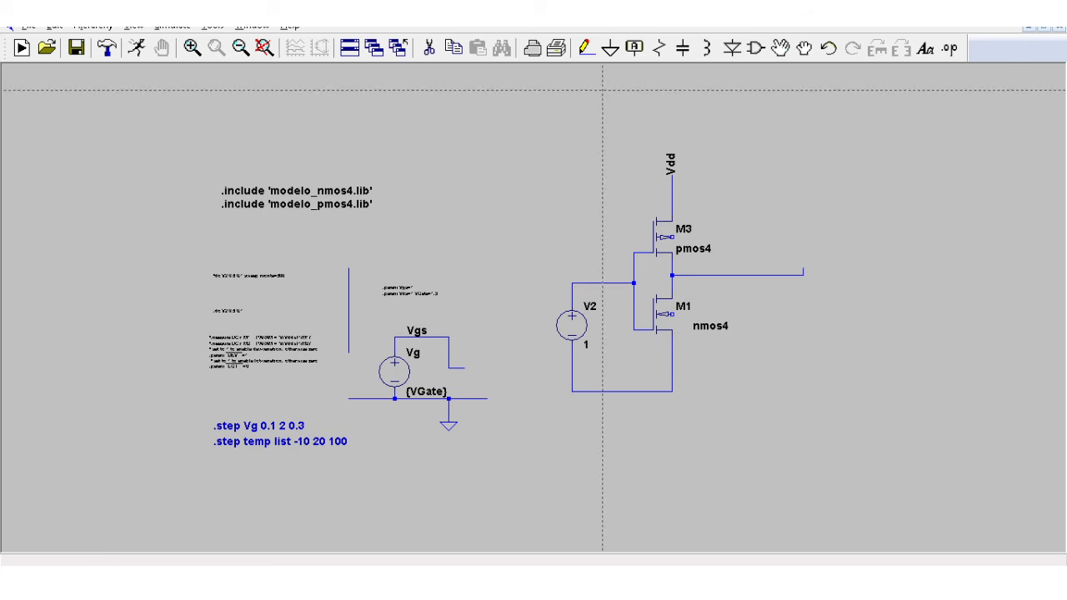
left_click(610, 47)
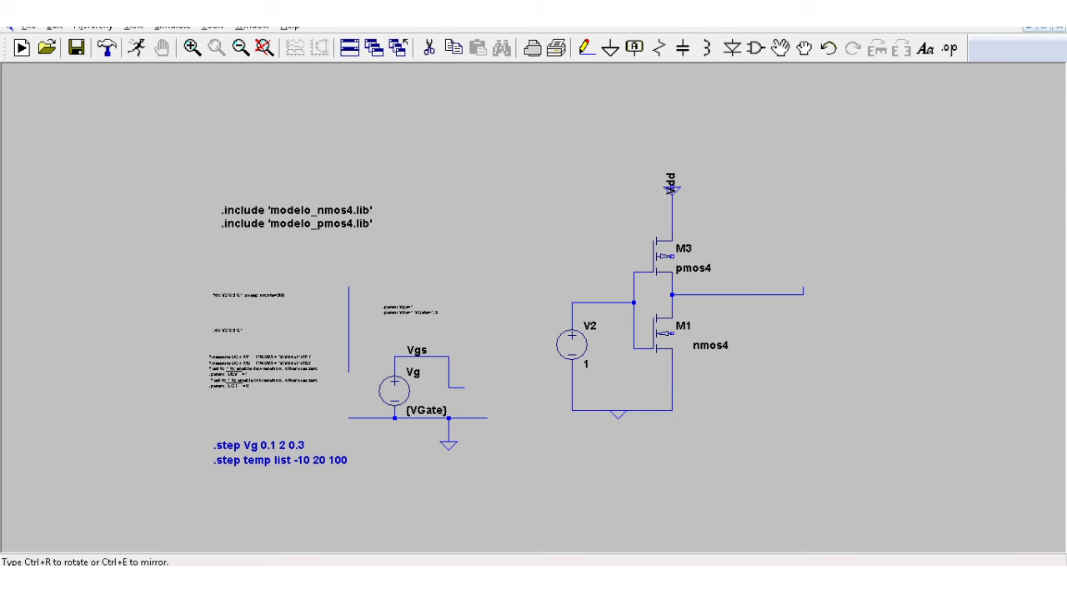
key("Escape")
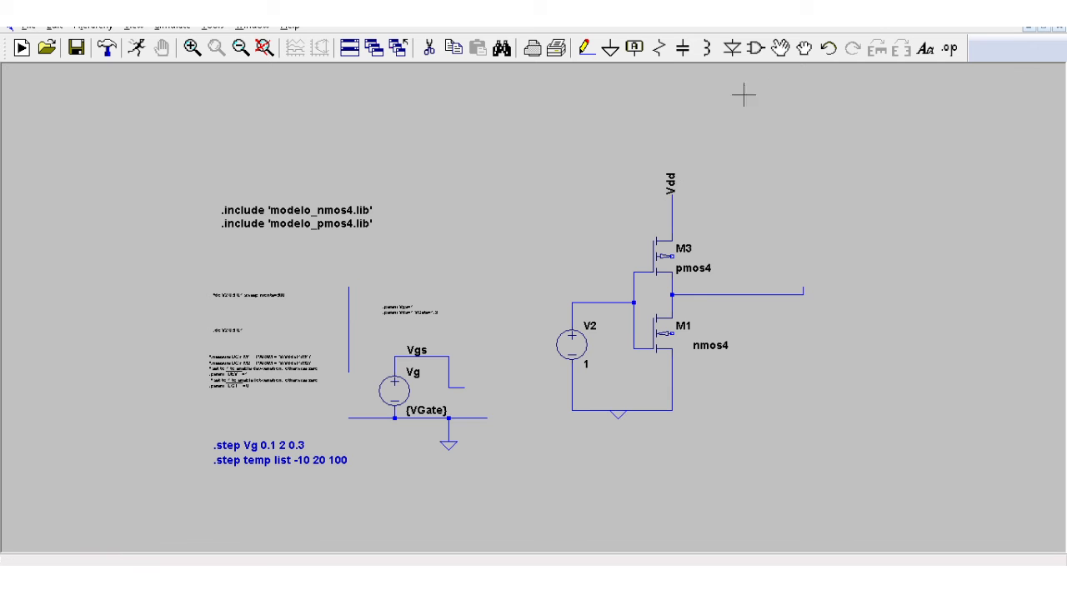
Add a voltage source above and to the left of V2, and ground its negative terminal.
left_click(758, 57)
type("vo")
key("Return")
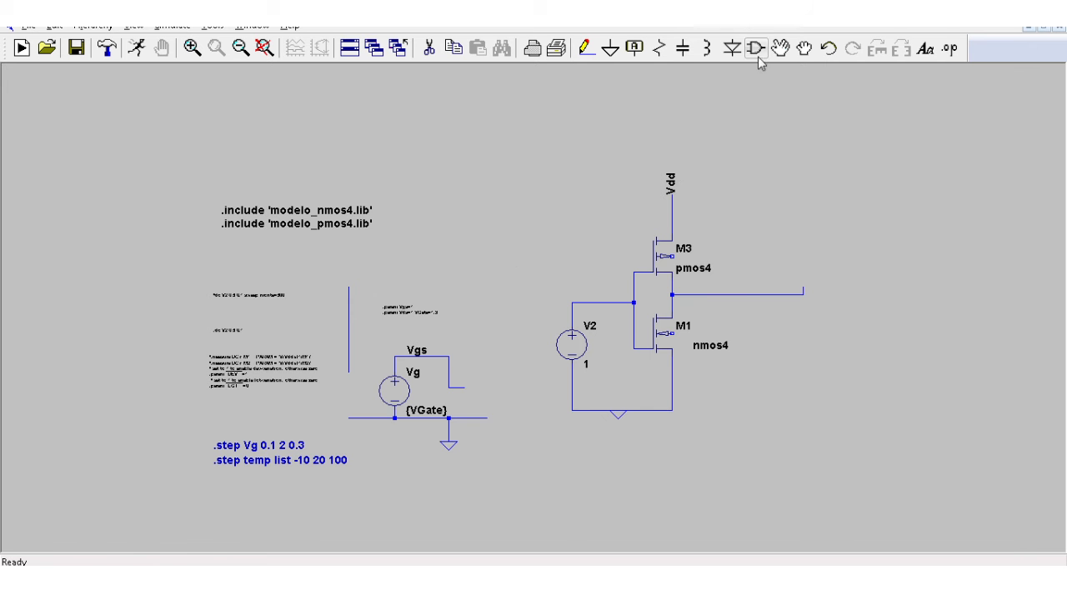
left_click(487, 267)
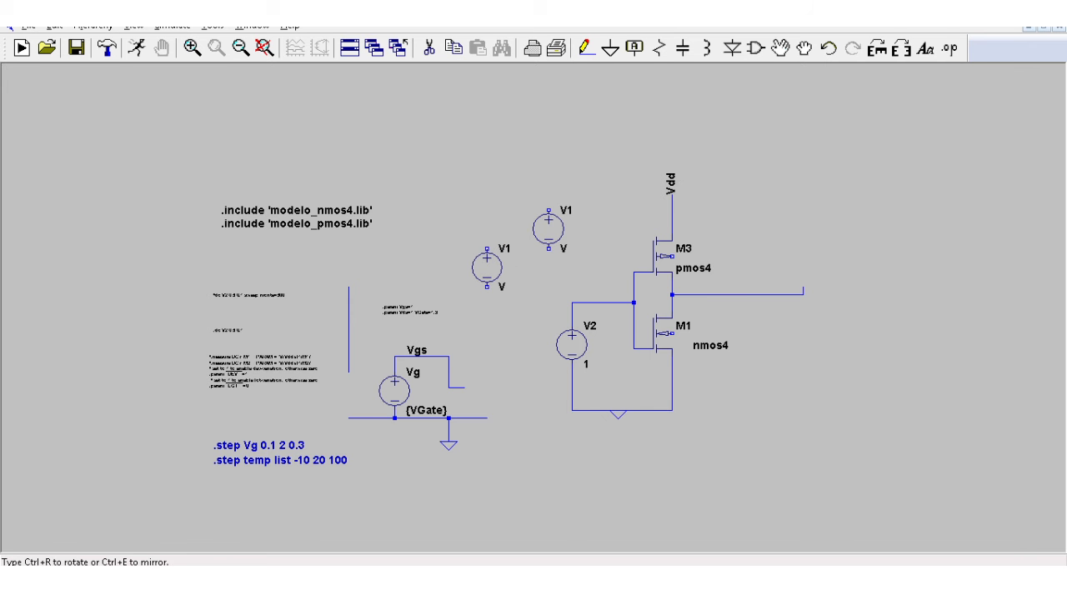
left_click(610, 48)
left_click(487, 283)
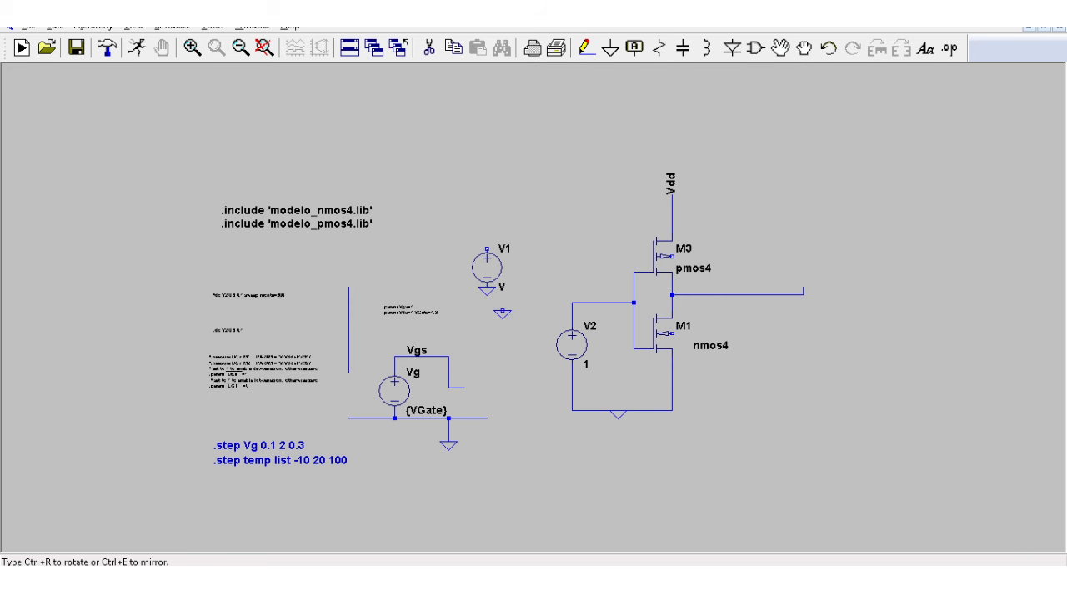
Wire the new source's positive terminal to the Vdd line above M3.
left_click(587, 48)
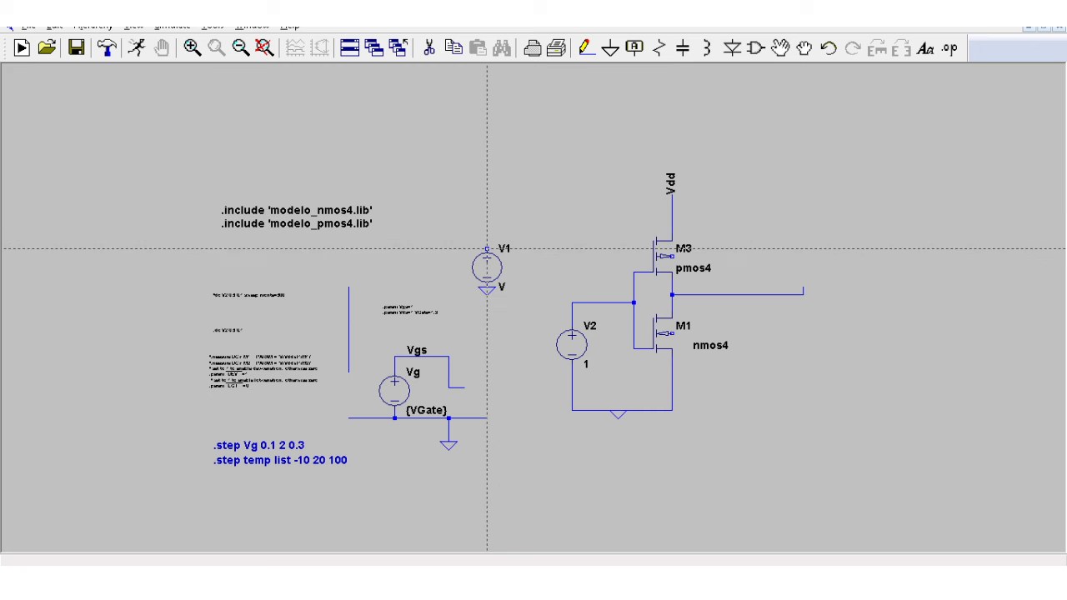
left_click(672, 203)
key("Escape")
Delete source Vg with its label, wires and ground, along with the remaining old supply wire.
left_click(429, 47)
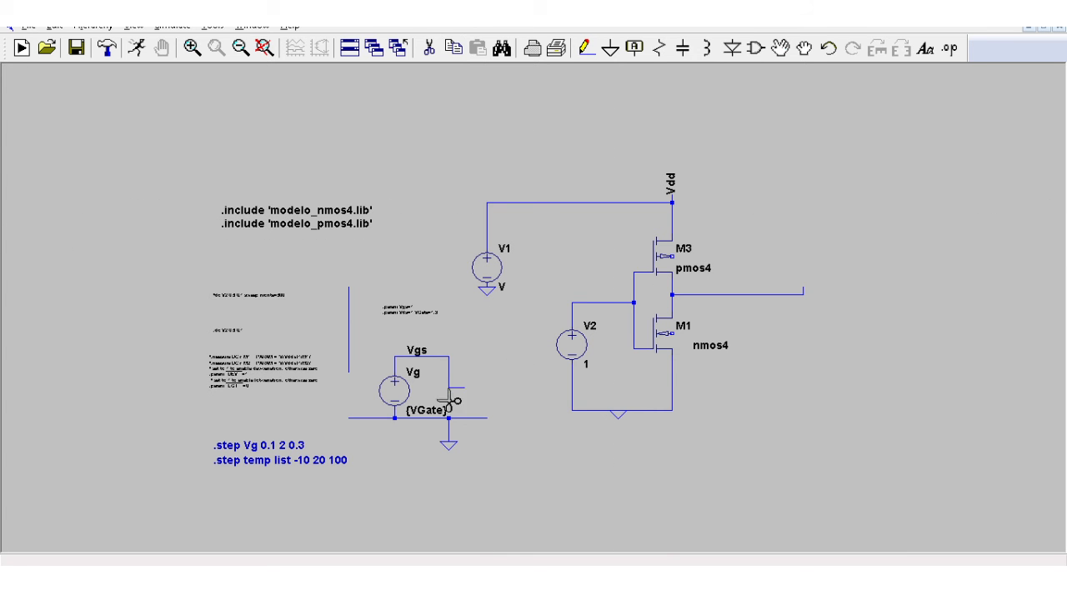
left_click_drag(507, 471, 349, 357)
left_click(348, 359)
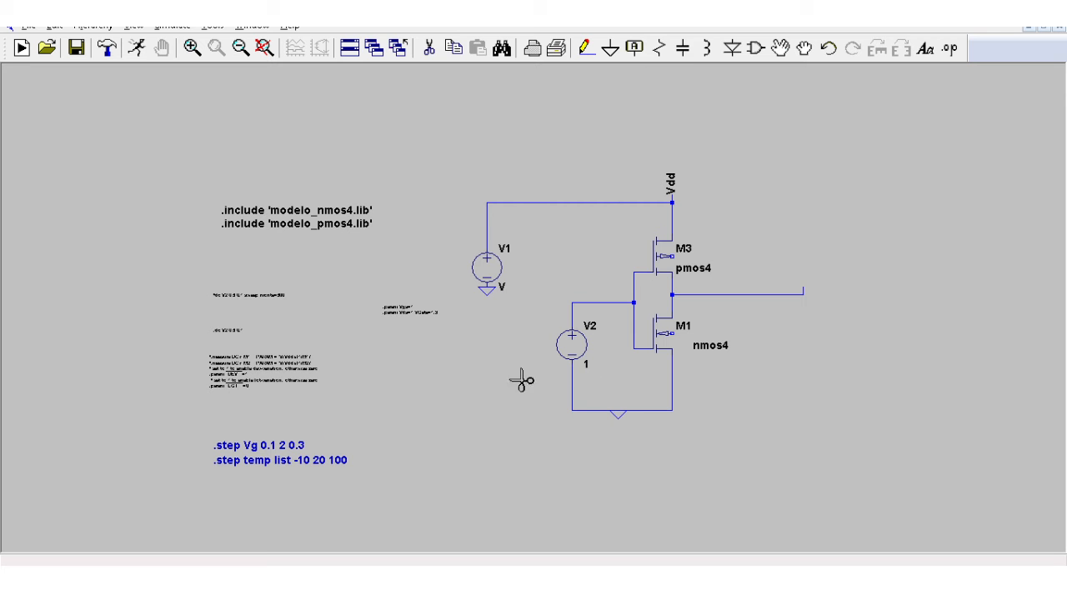
Label the inverter's output wire with the net name INV.
left_click(634, 50)
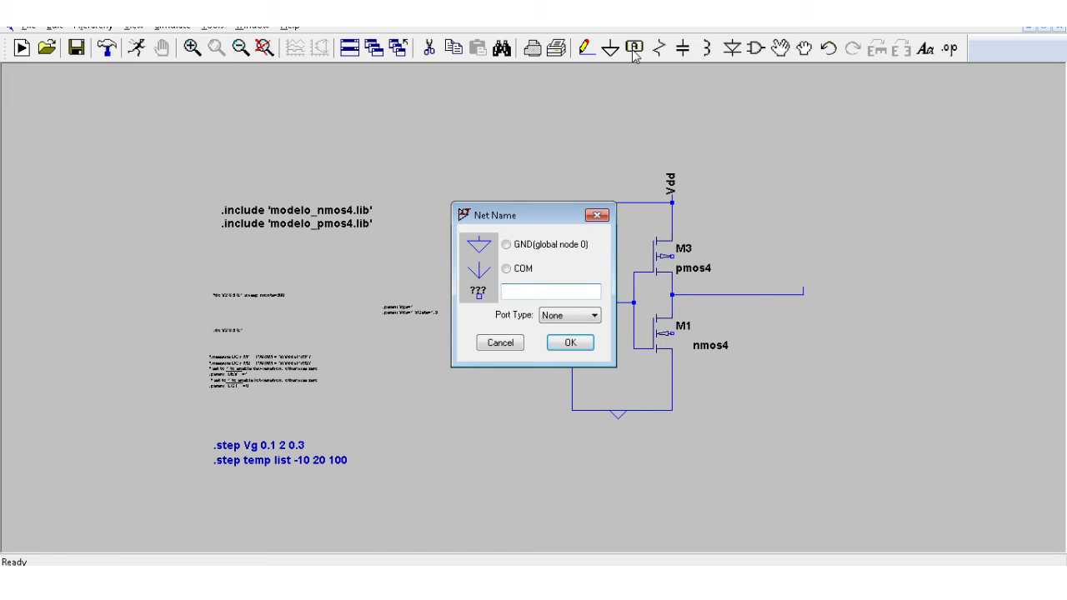
type("INV")
key("Return")
left_click(762, 294)
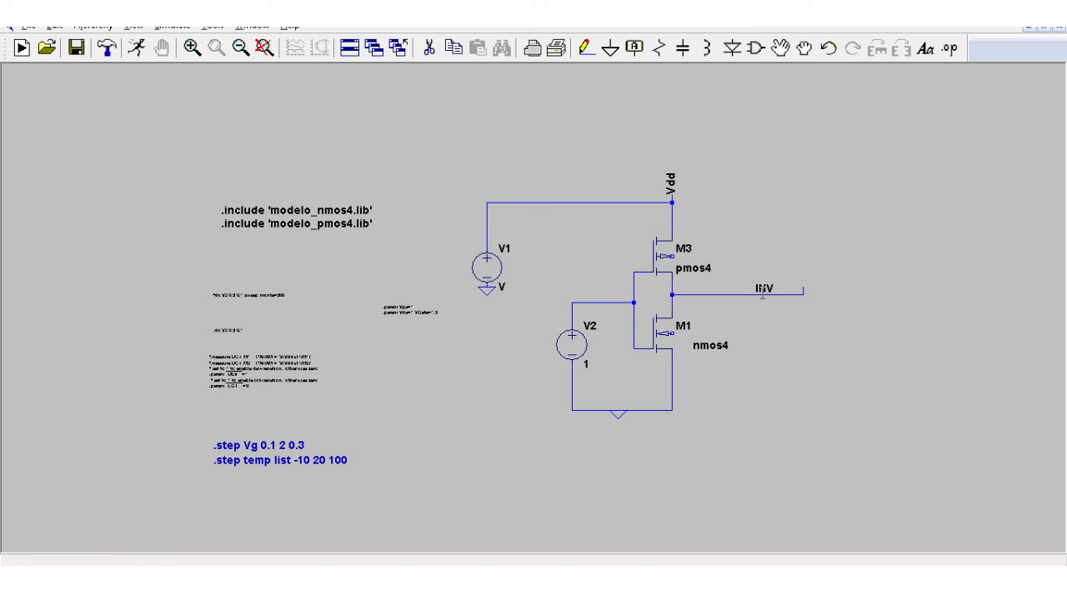
key("Escape")
Bring up the Snipping Tool capture of the transistor W/L table and open M1's component attributes.
key("alt+Tab")
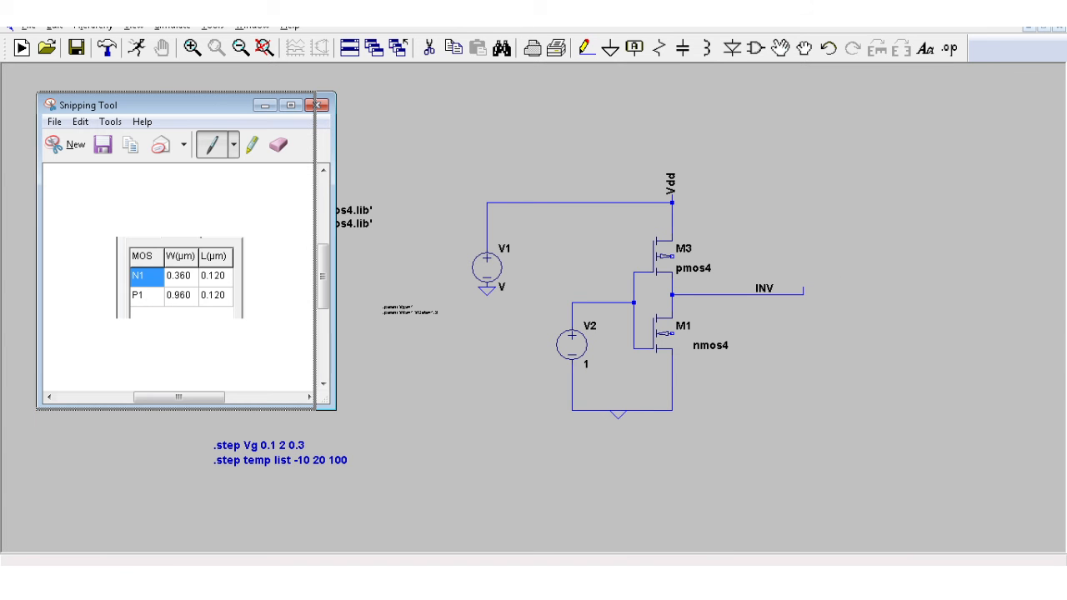
left_click(188, 109)
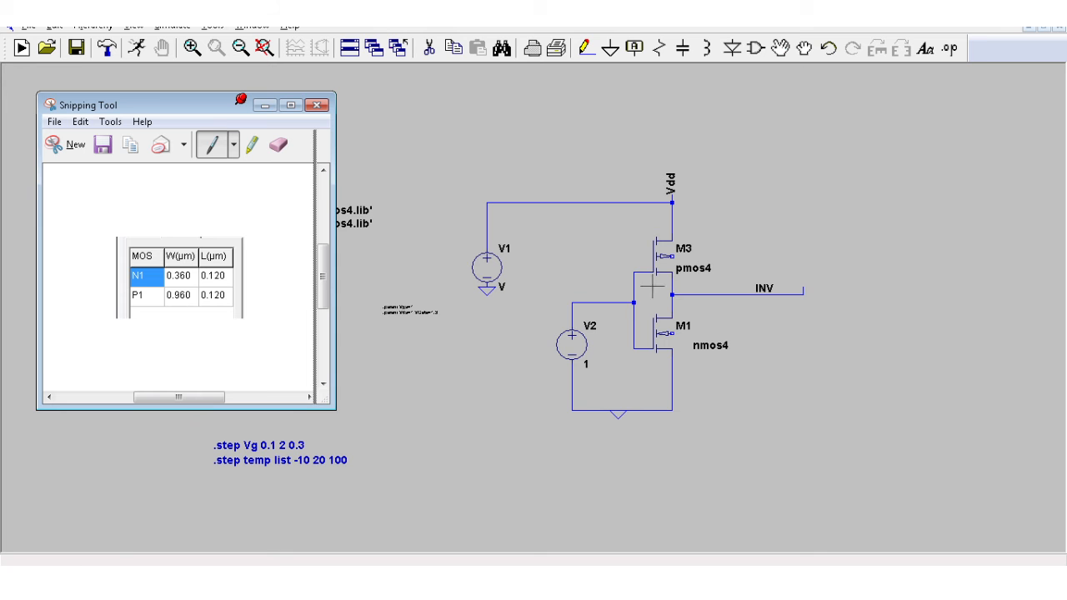
right_click(667, 333)
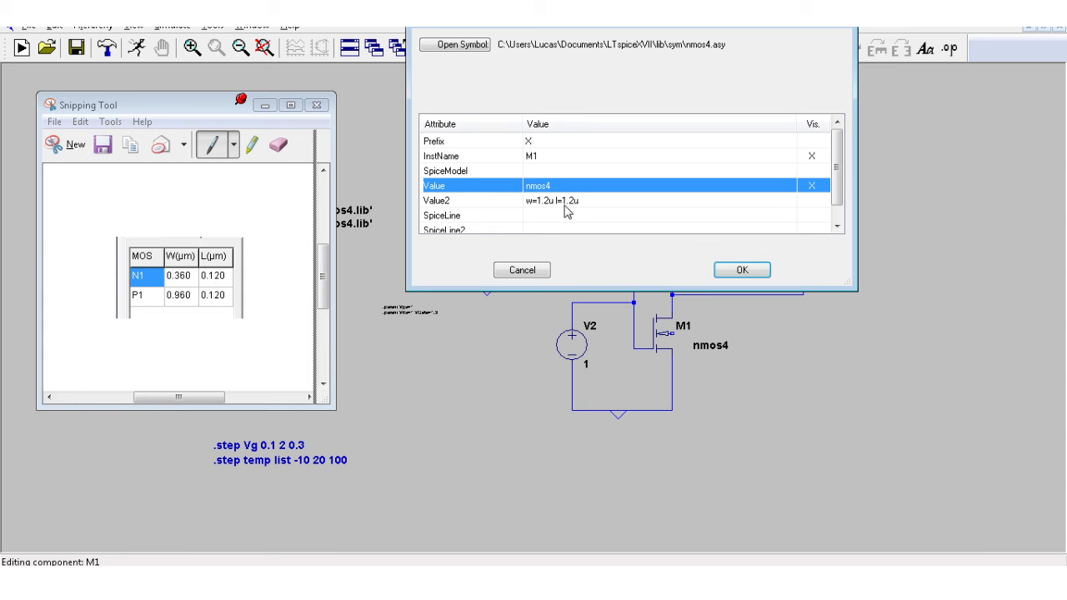
Underline N1's 0.120 length in the captured table and handwrite the scale factor 5 beside it.
left_click(205, 281)
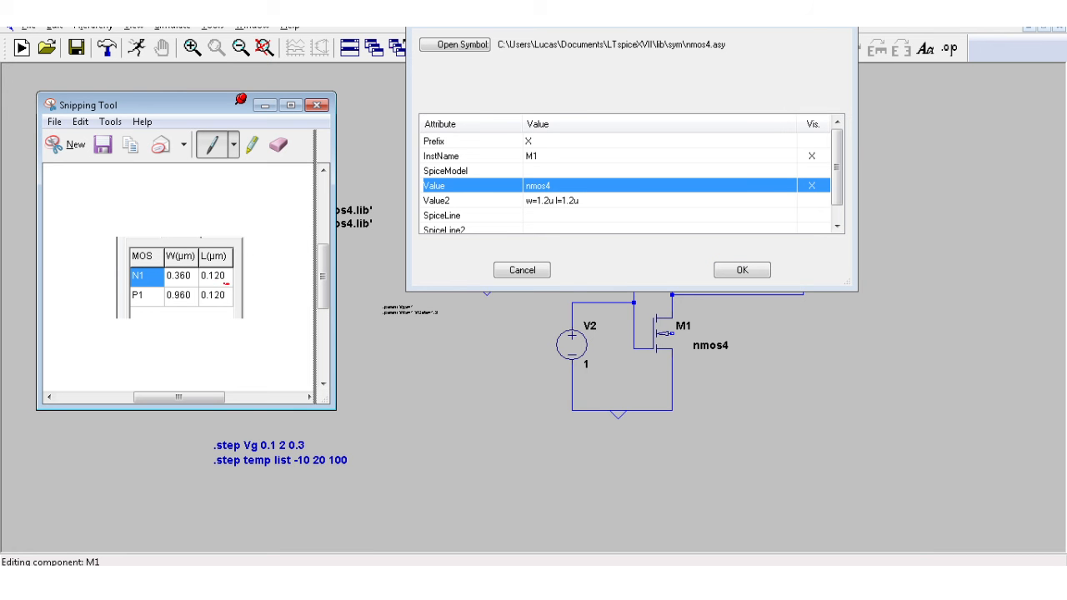
left_click_drag(198, 284, 198, 285)
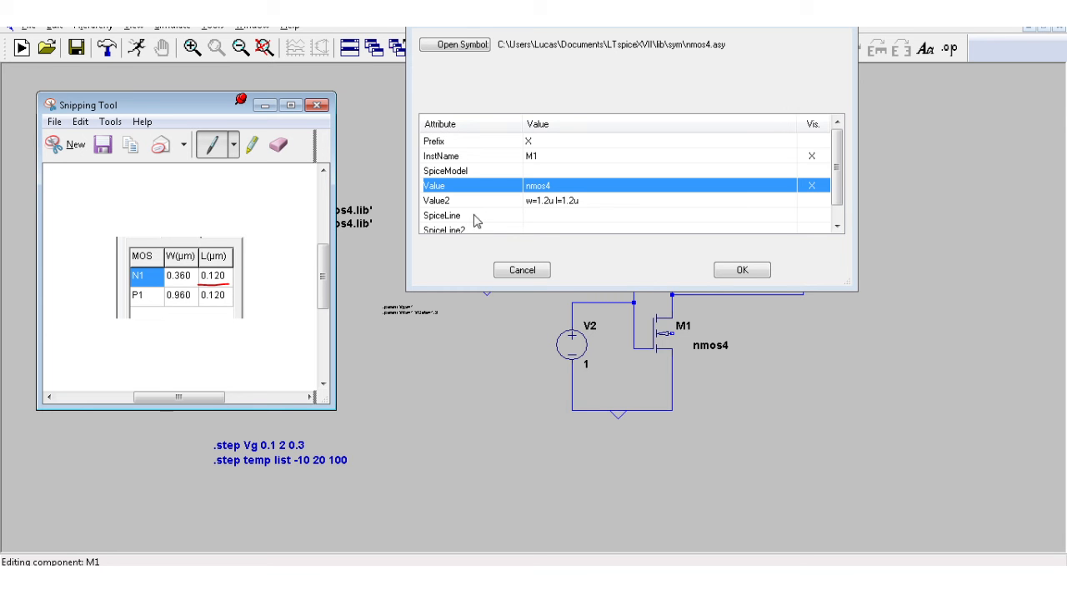
left_click(572, 201)
left_click(575, 200)
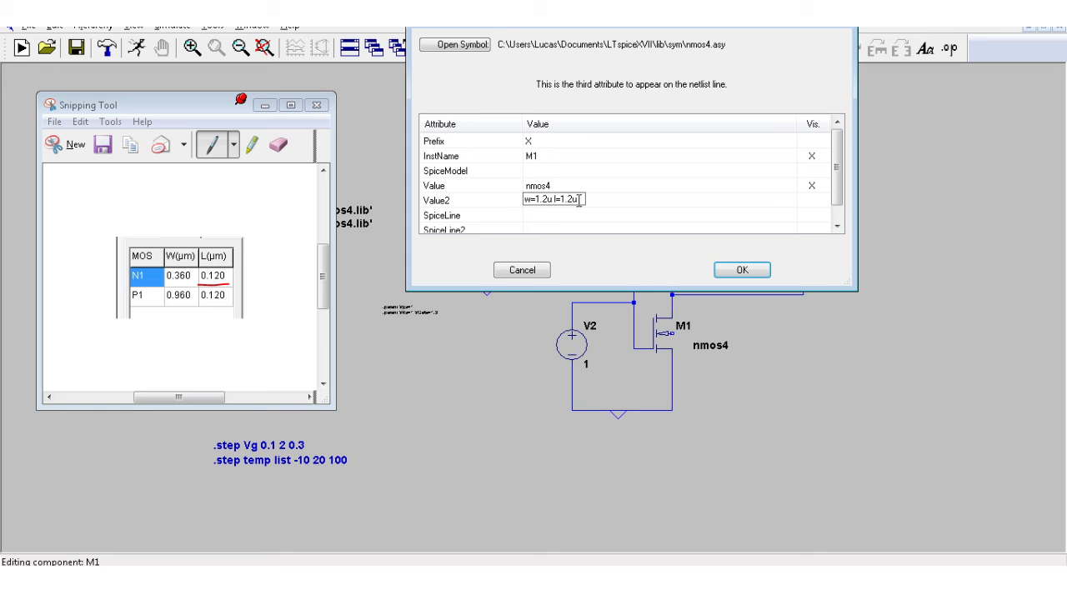
left_click(257, 265)
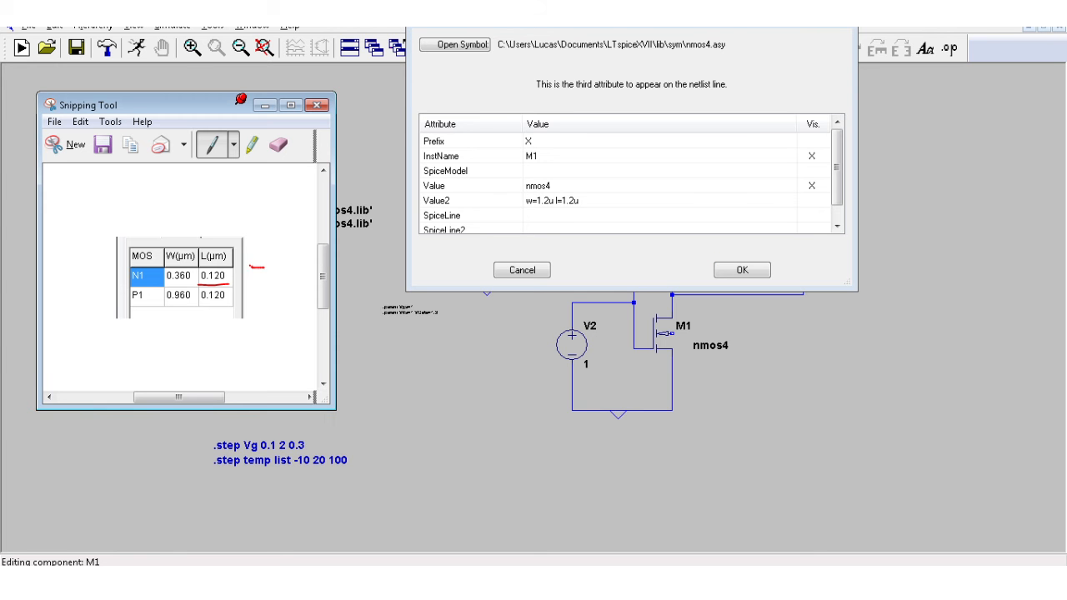
left_click_drag(265, 280, 251, 285)
Set M1's channel length to l=0.6u in its Value2 attribute.
left_click(564, 201)
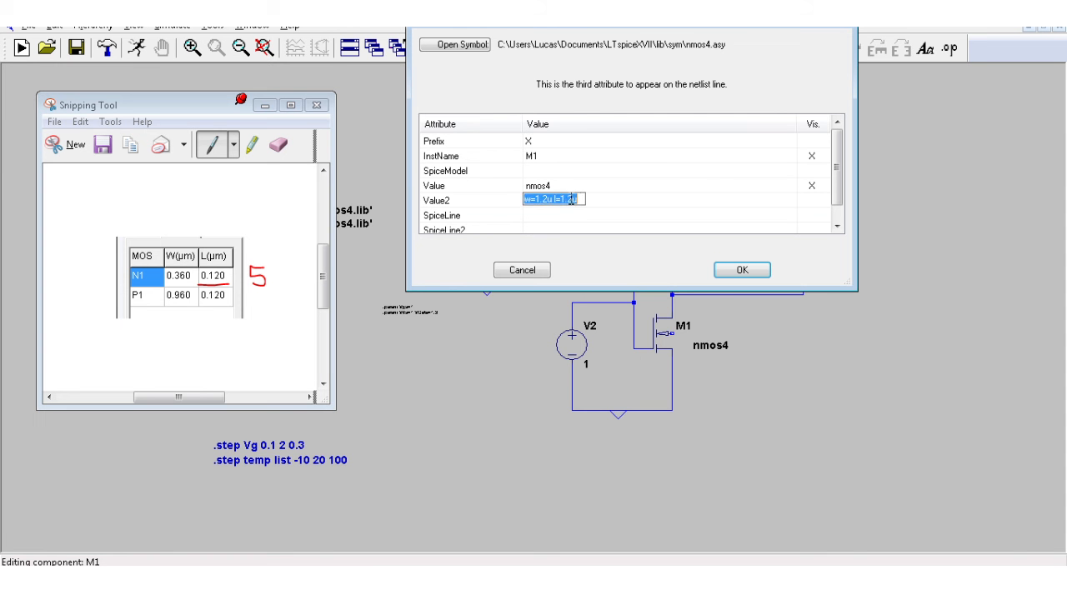
left_click(574, 200)
type("0.6")
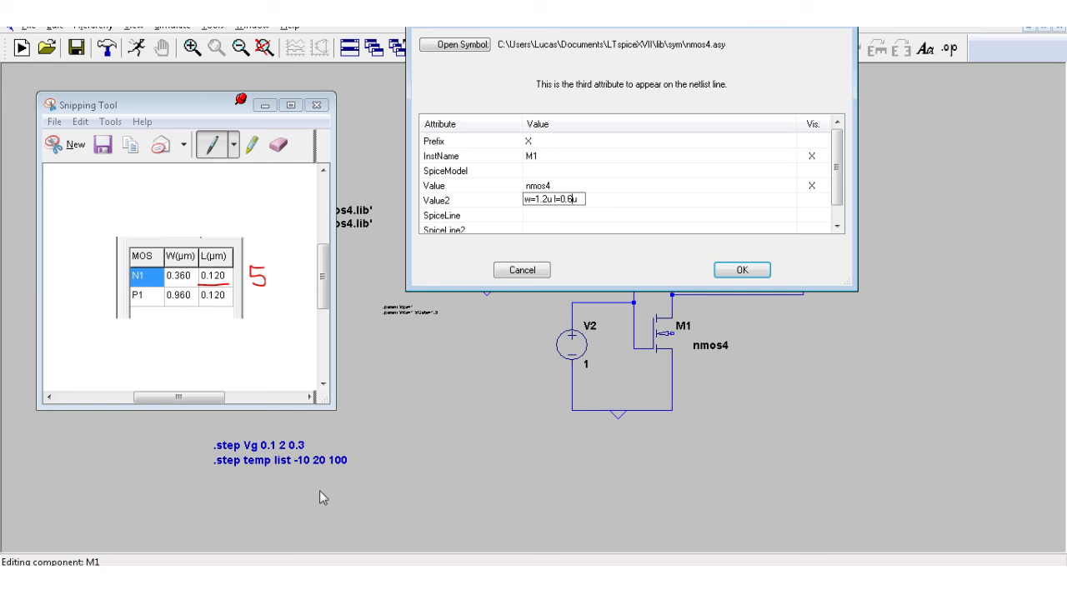
Multiply N1's 0.36 width by the scale factor 5 in the Calculator.
key("XF86Calculator")
type("0,")
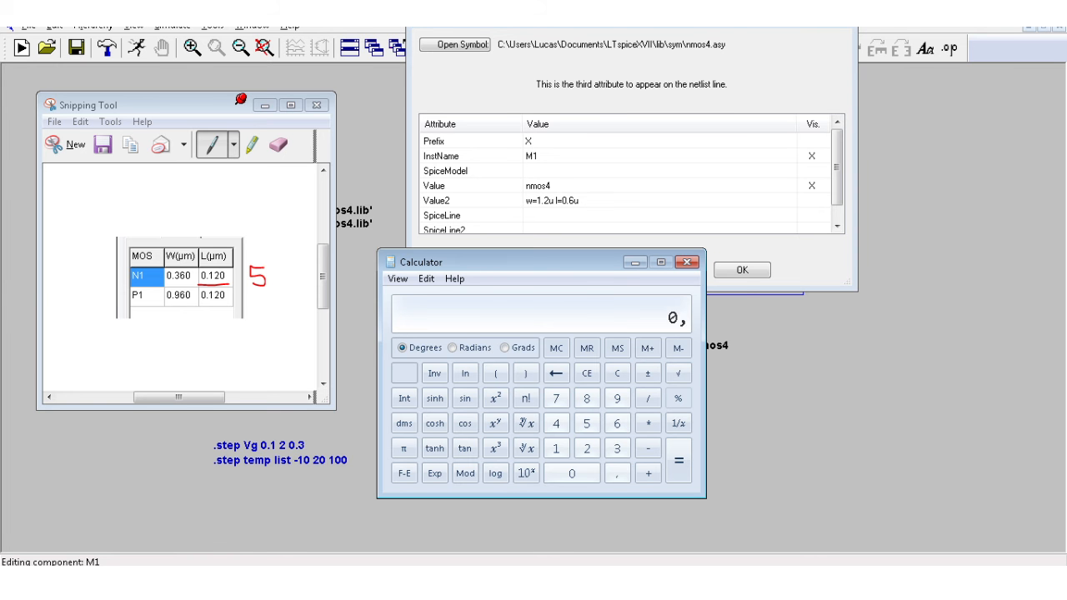
type("36*5")
key("Return")
Set M1's channel width to w=1.8u in its Value2 attribute and accept the component changes.
left_click(552, 200)
left_click(550, 200)
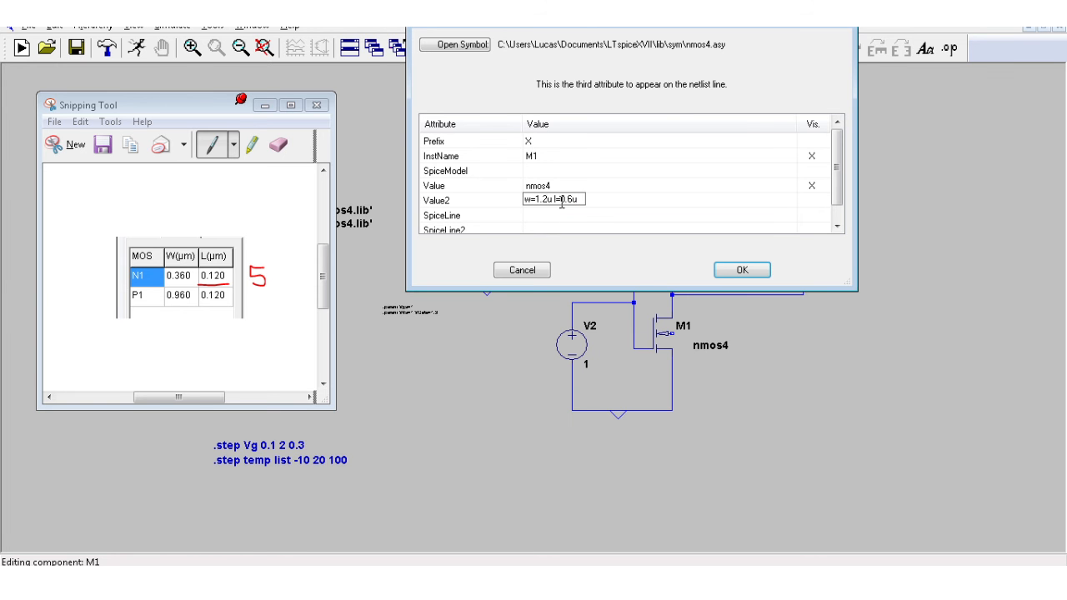
key("BackSpace")
type("8")
key("Return")
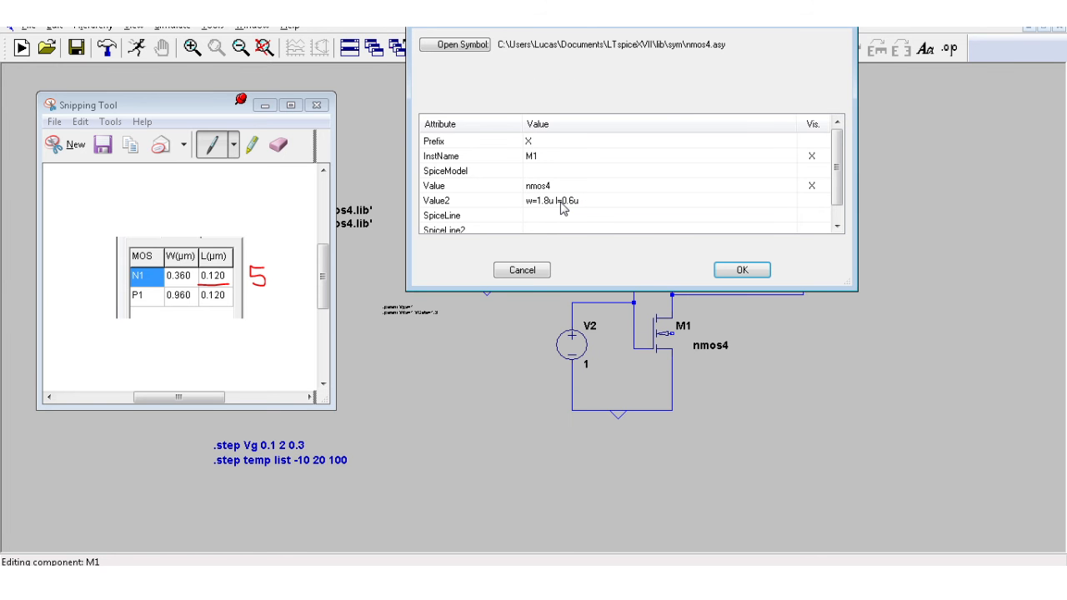
left_click(741, 270)
Open M3's component attributes and underline P1's 0.960 width and 0.120 length in the captured table.
right_click(667, 252)
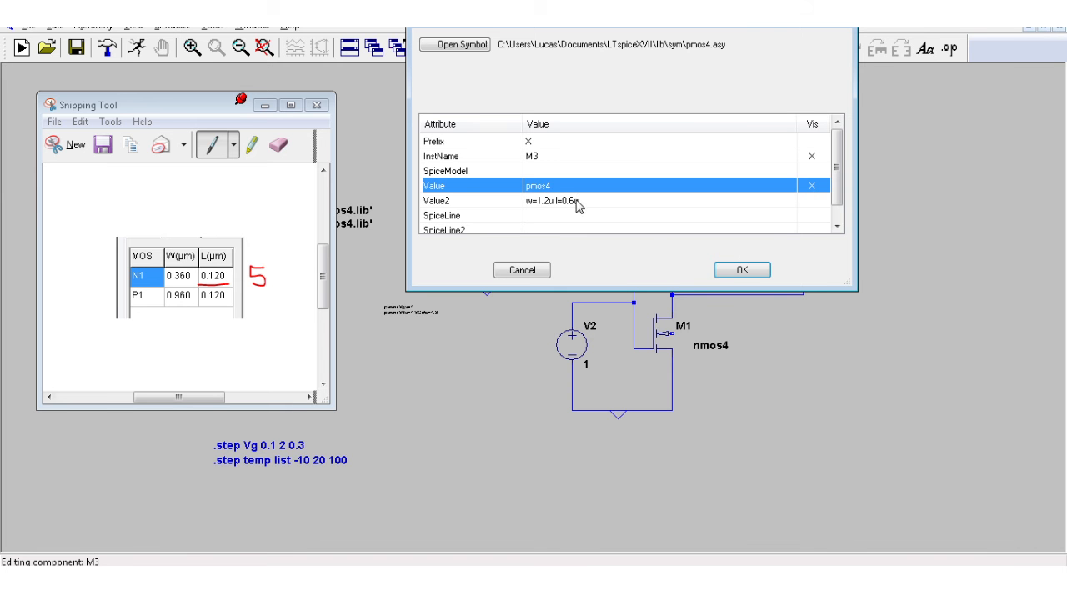
left_click(226, 297)
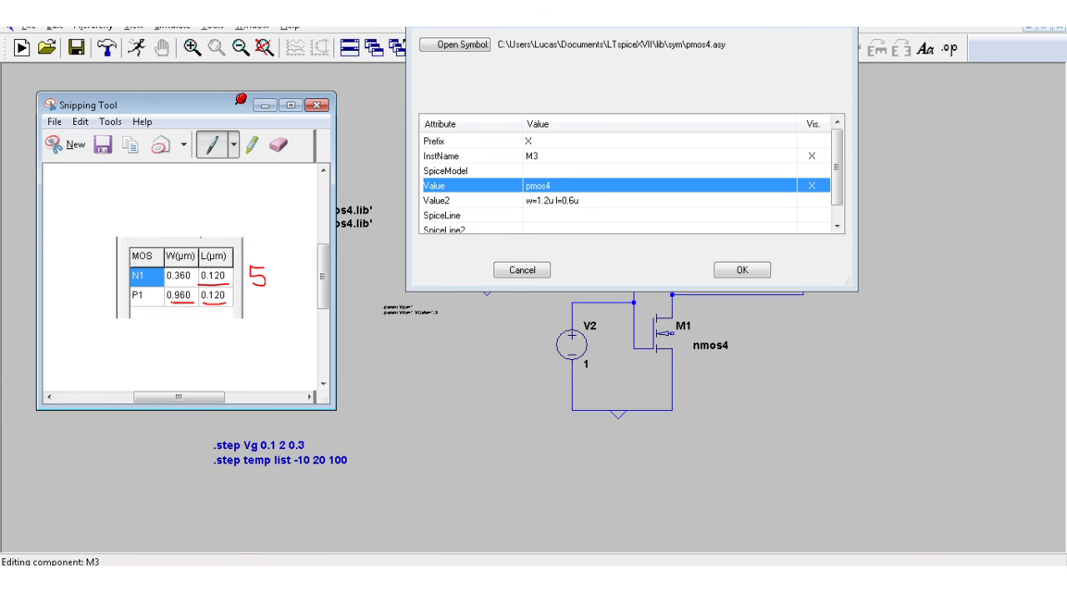
left_click(498, 303)
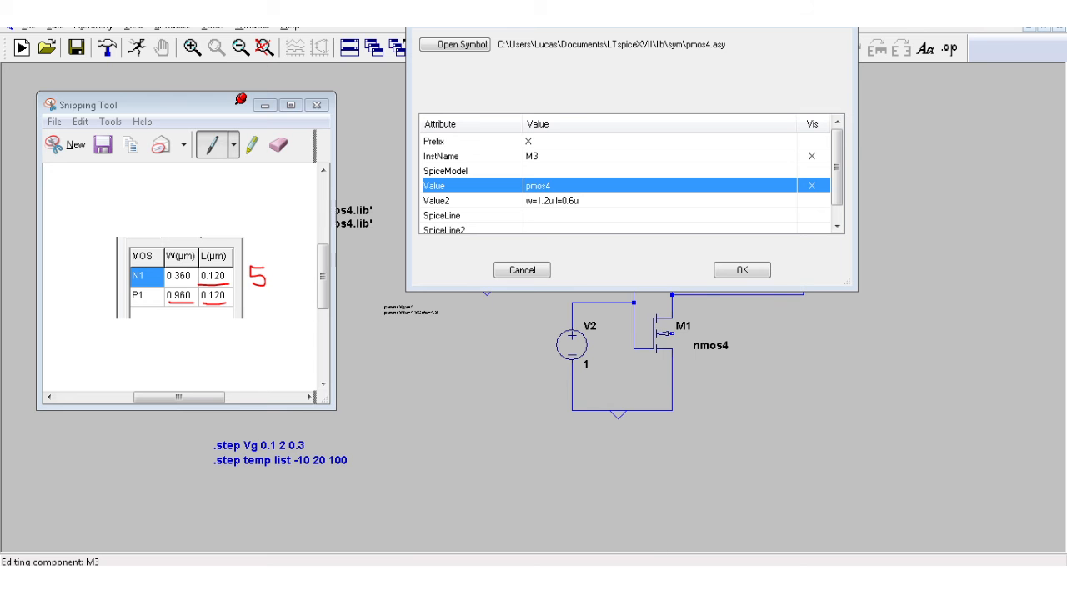
Multiply P1's 0.96 width by 5 in the Calculator.
left_click(356, 566)
left_click(355, 569)
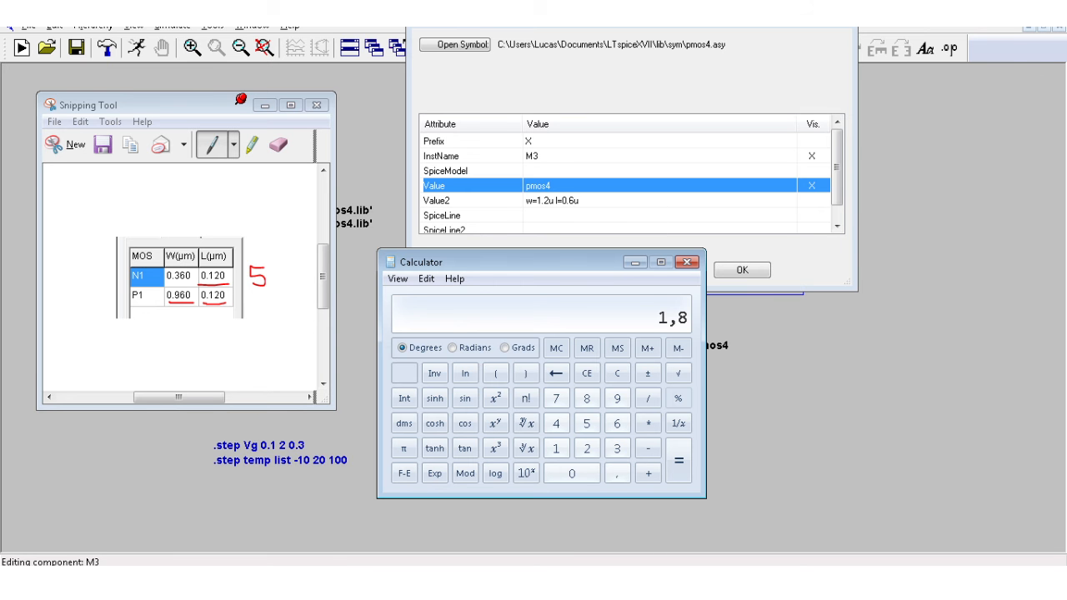
type("0,96")
type("5")
key("Return")
Set M3's channel width to w=4.8u in its Value2 attribute and accept the component changes.
double_click(543, 201)
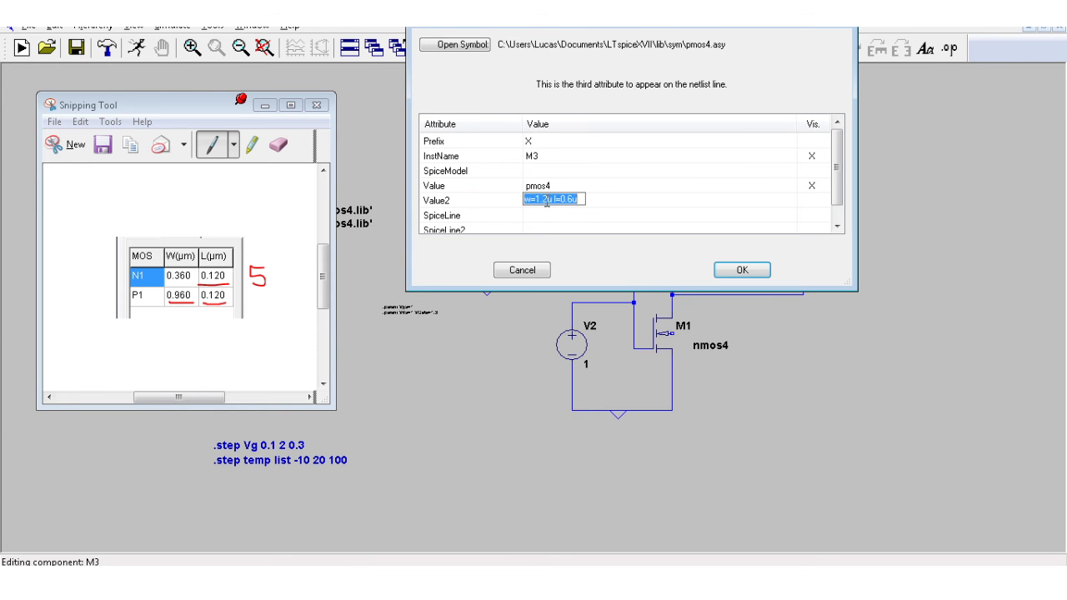
left_click_drag(548, 200, 540, 200)
type("4.8")
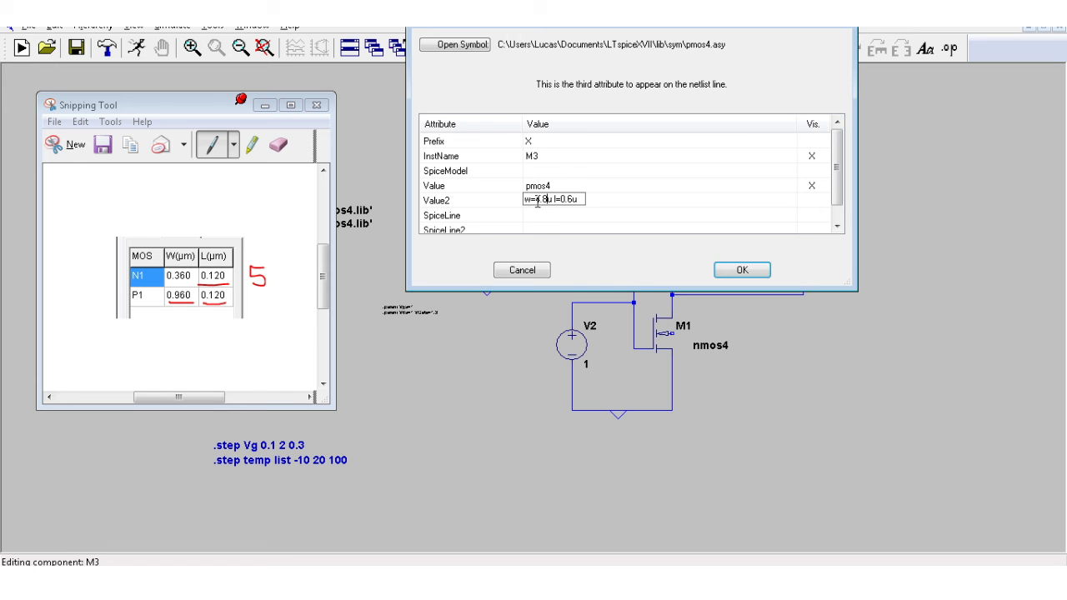
left_click(742, 270)
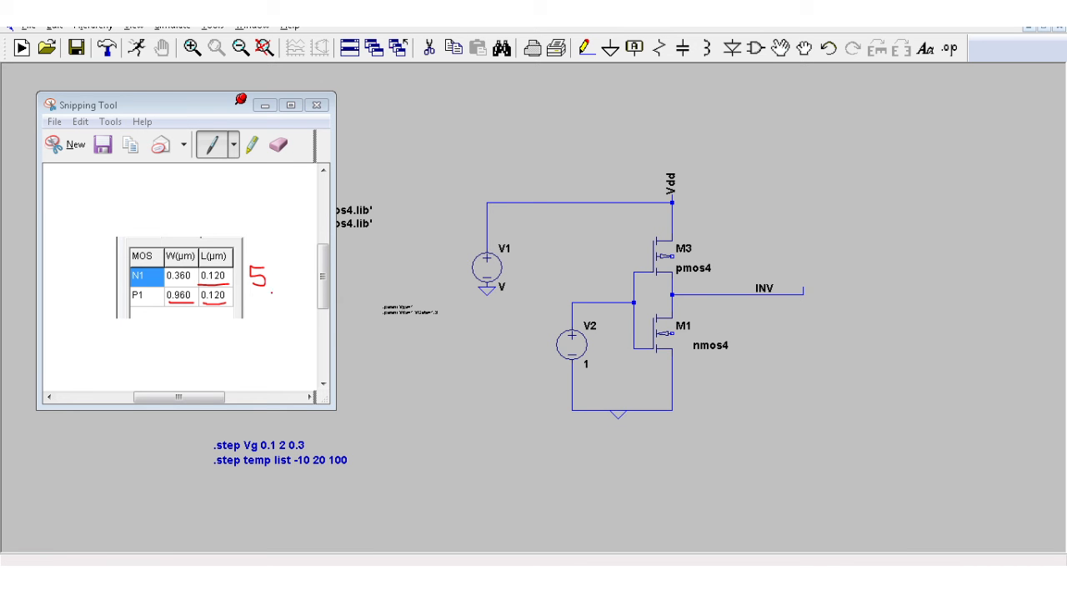
Add a dot before the handwritten 5 in the capture and minimize the Snipping Tool.
left_click(245, 284)
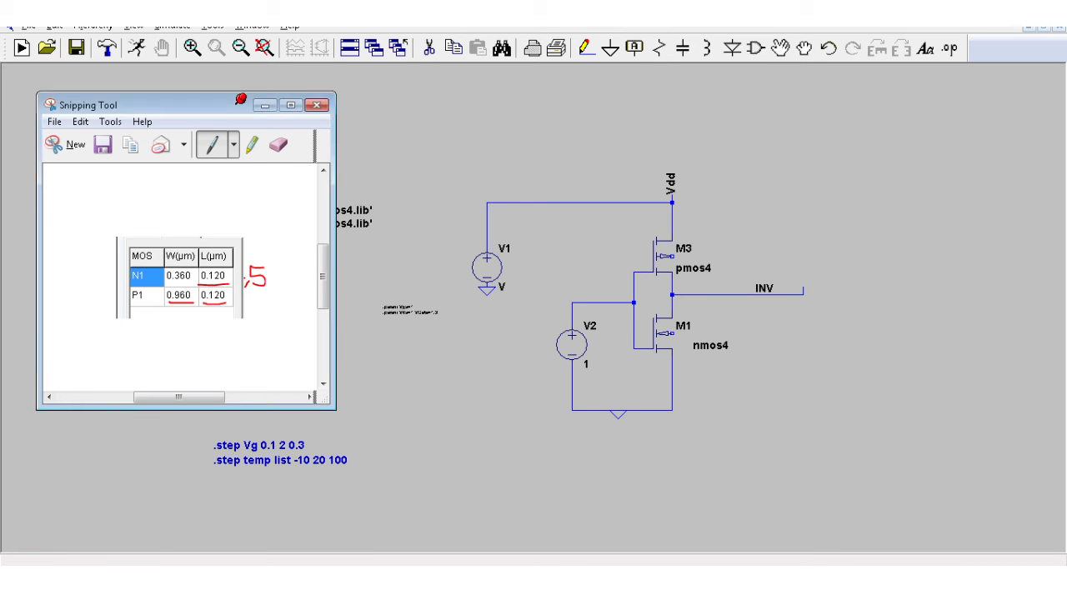
left_click(264, 107)
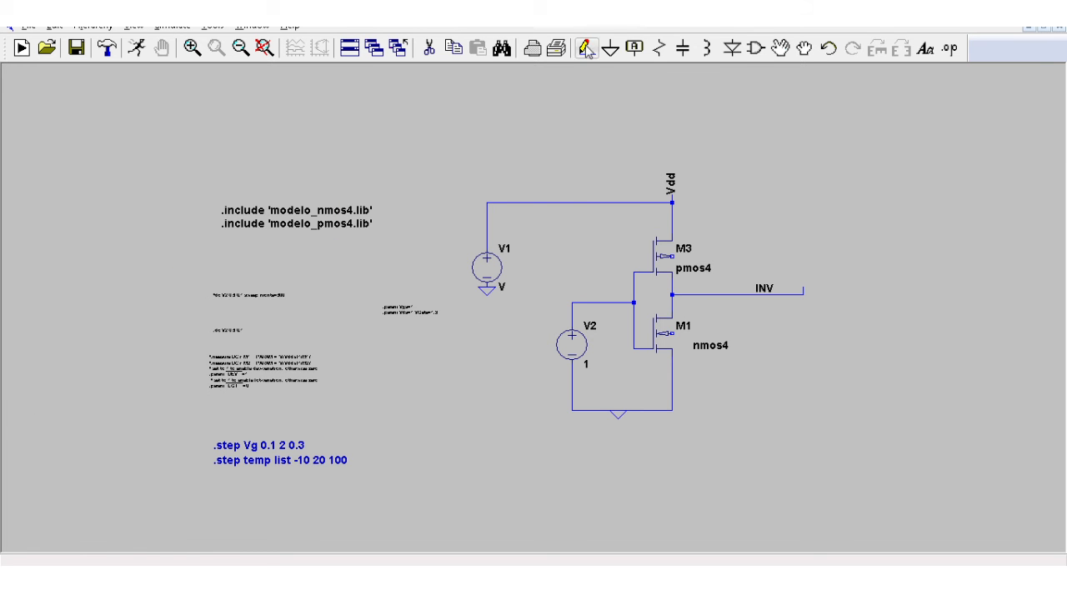
Move the .dc V2 0 5 0.1 directive next to the inverter circuit and accept its DC sweep settings as they are.
left_click(780, 49)
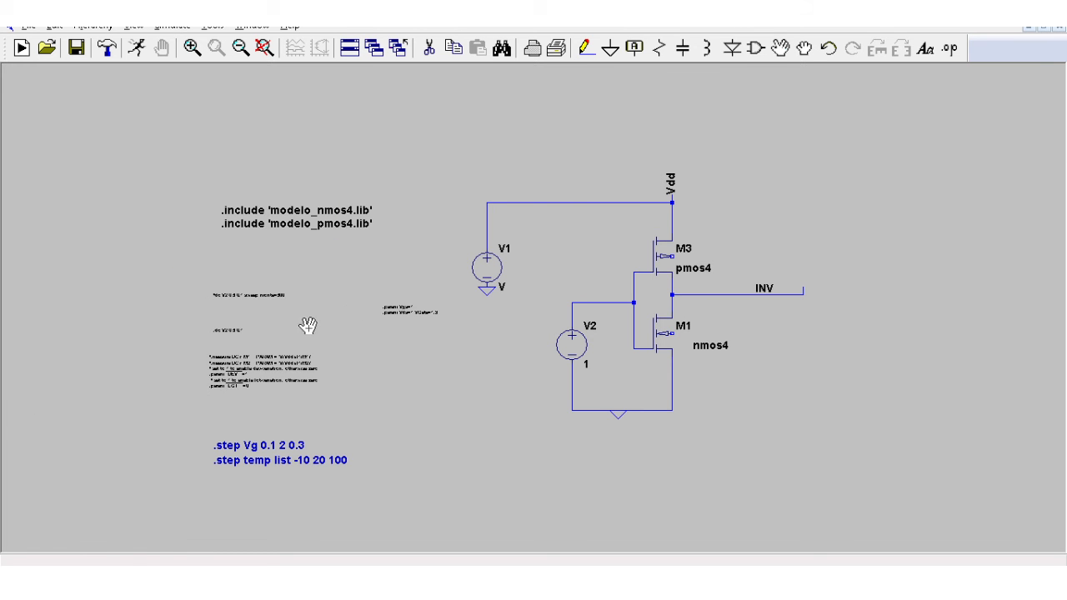
left_click(227, 330)
left_click(455, 337)
right_click(455, 337)
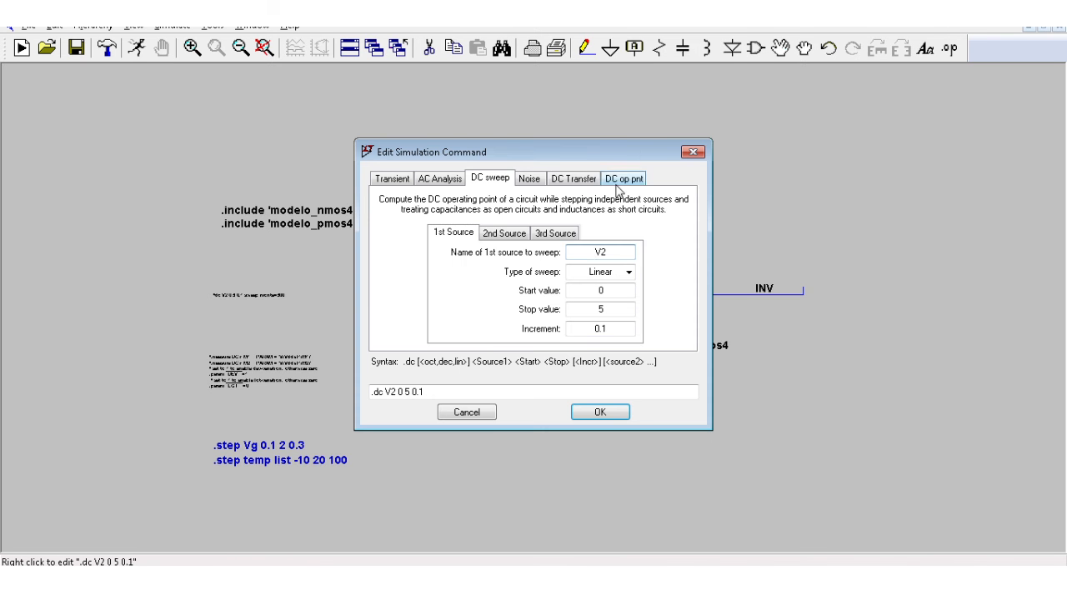
left_click_drag(607, 154, 290, 120)
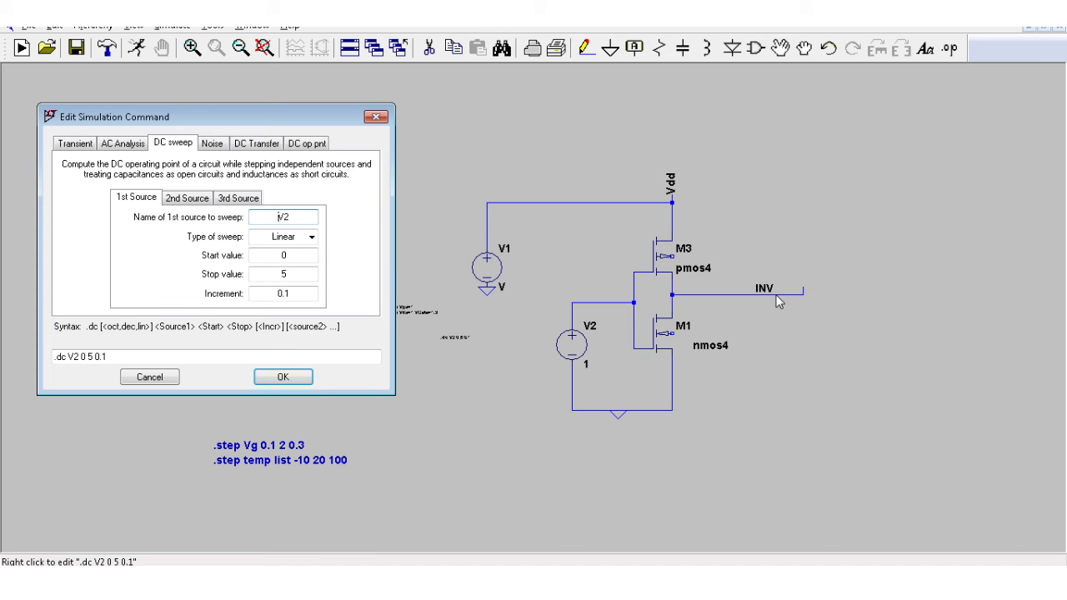
left_click(310, 380)
Set the DC value of voltage source V1 to 5 V.
right_click(492, 268)
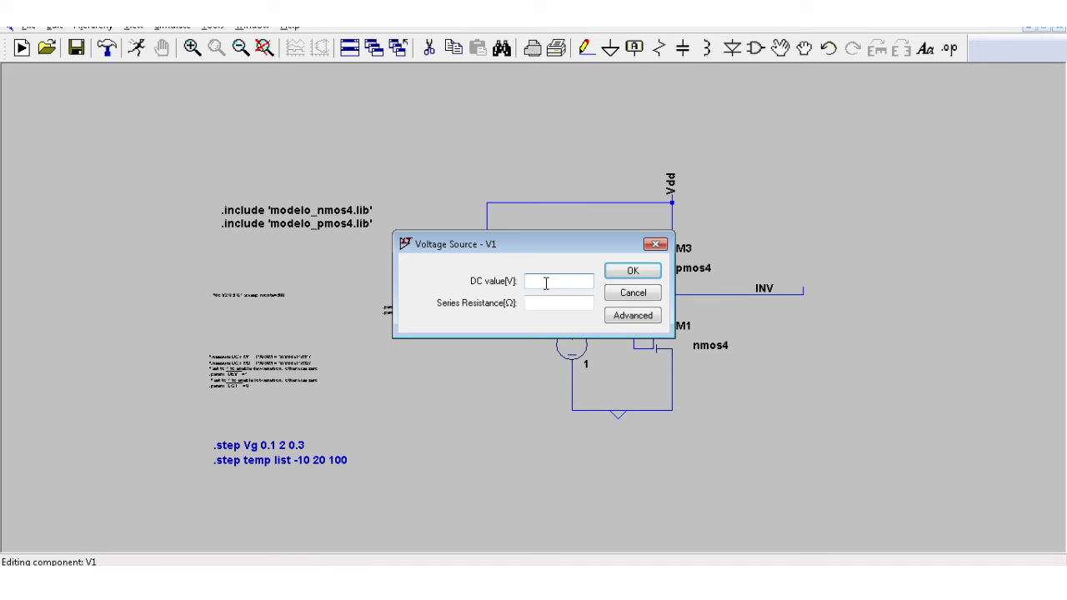
type("5")
key("Return")
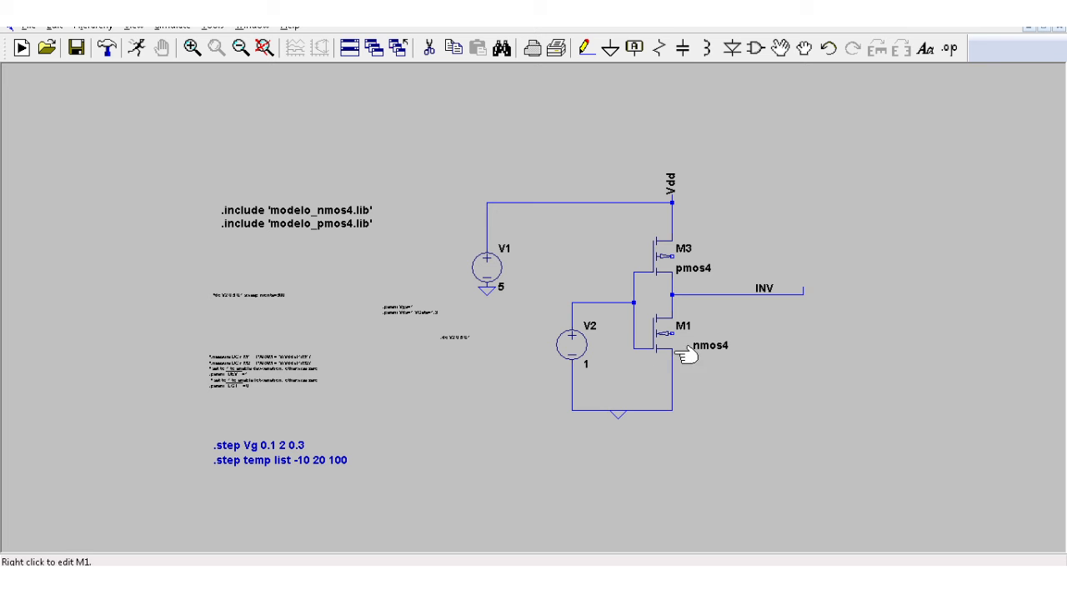
Run the DC sweep and plot the INV net voltage with the schematic and waveform windows tiled vertically.
left_click(138, 48)
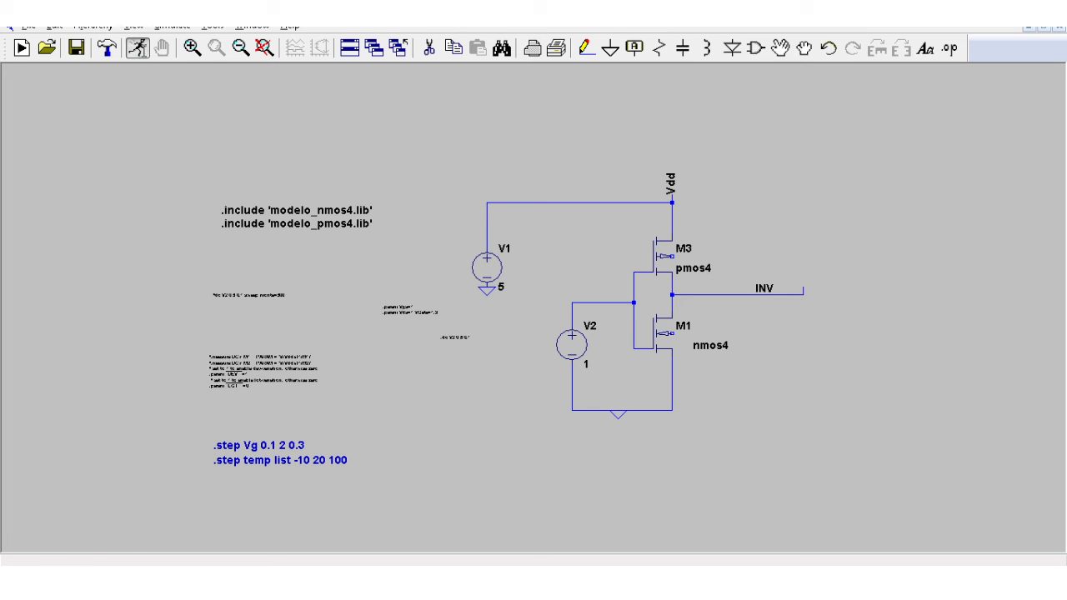
left_click(238, 27)
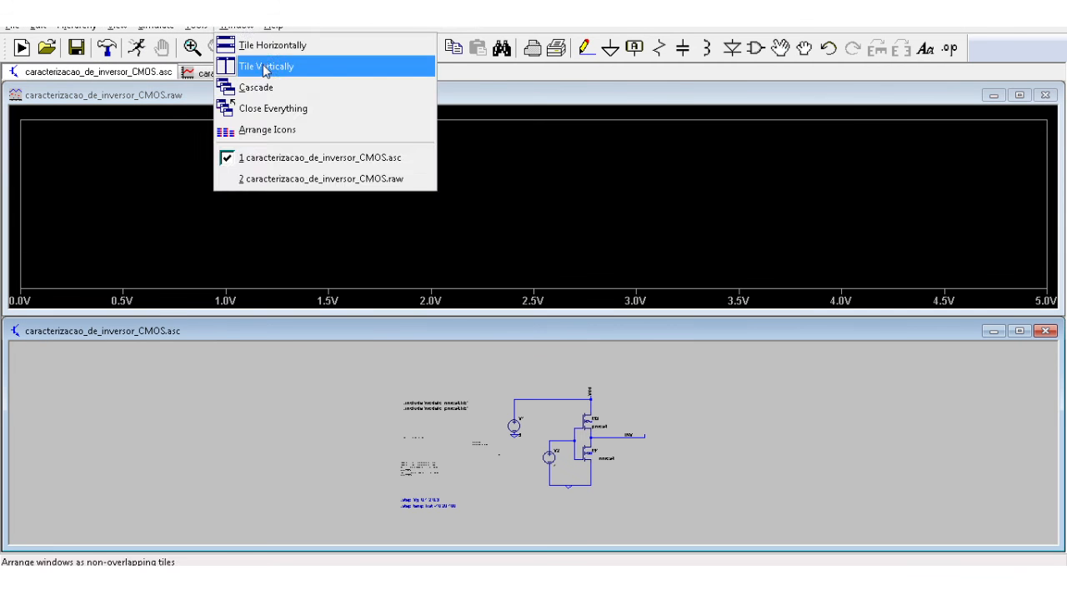
left_click(263, 65)
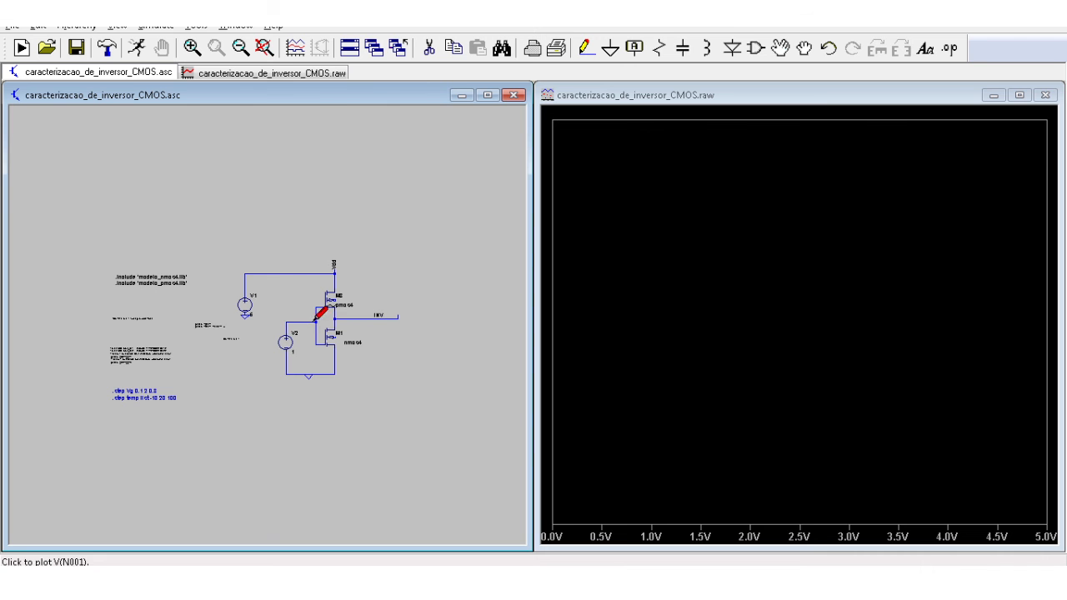
left_click(377, 316)
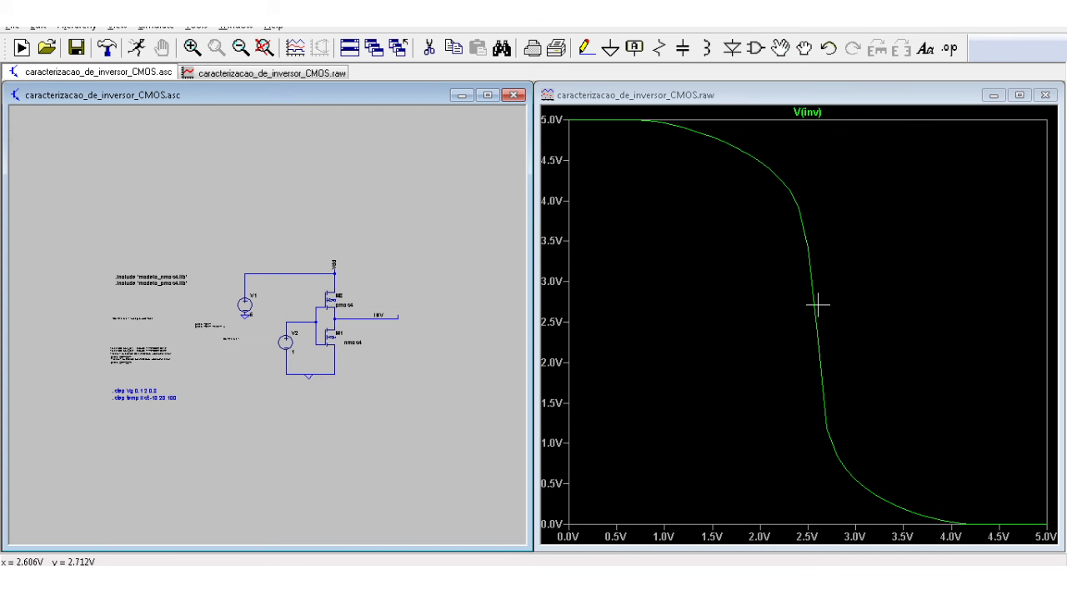
Add a plot pane, plot M3's source and M1's drain currents in it, and keep only M1's drain current.
right_click(744, 270)
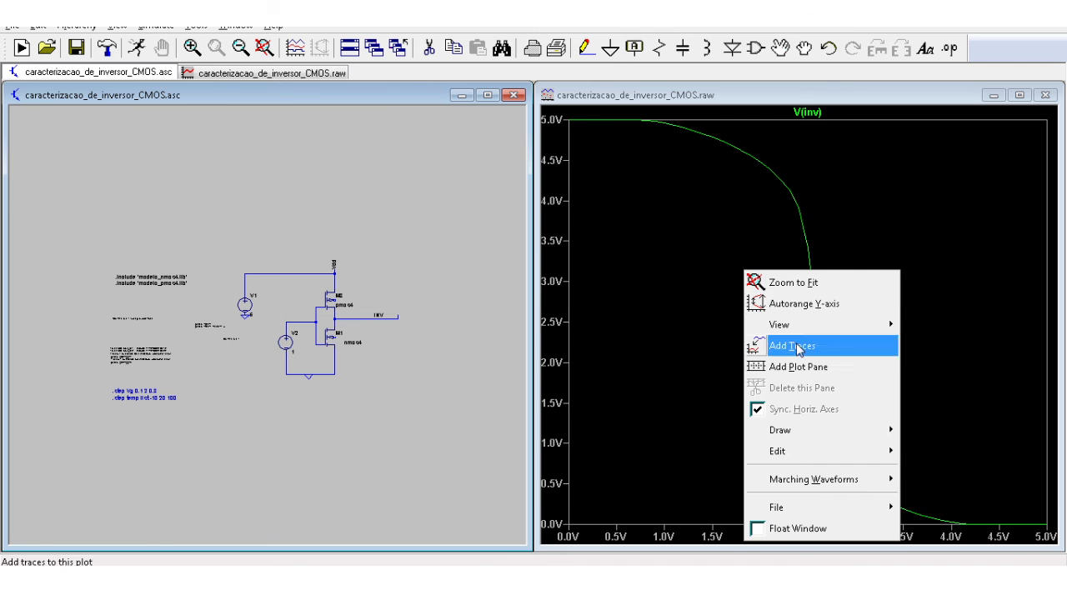
left_click(807, 375)
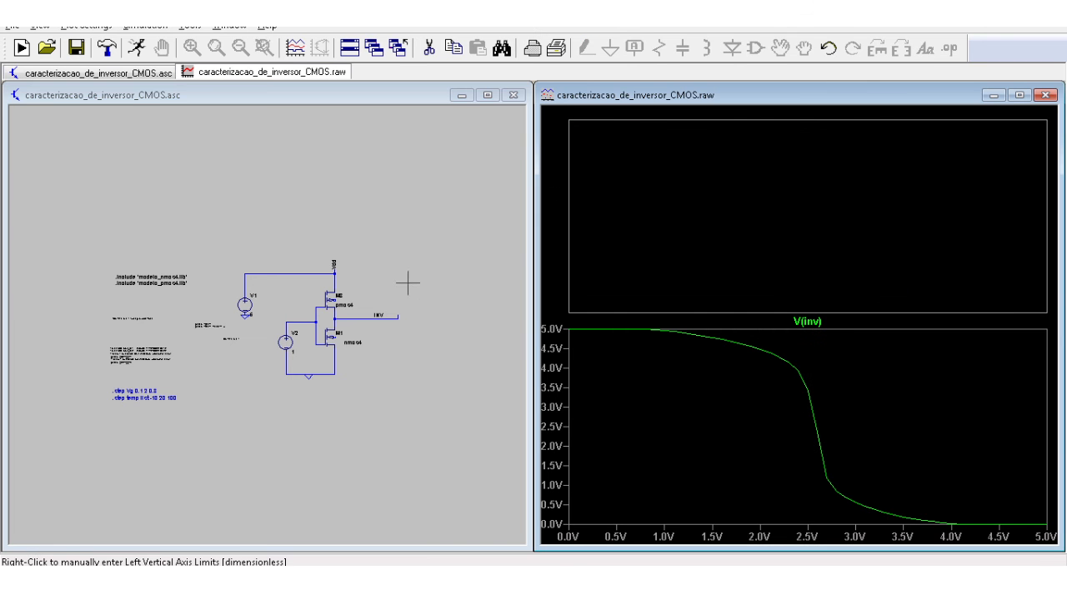
left_click(337, 297)
left_click(338, 323)
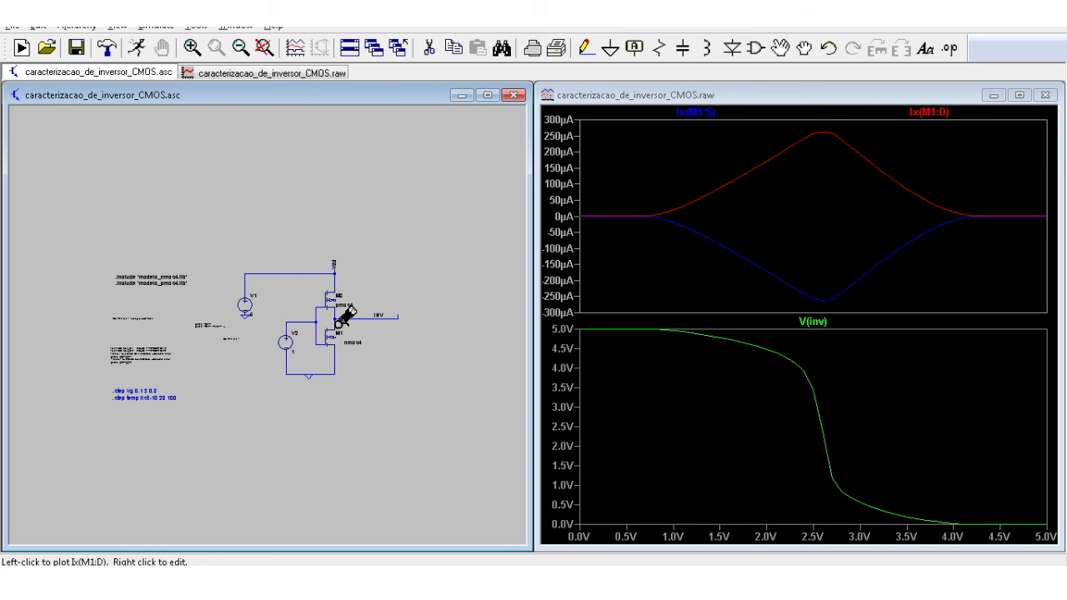
left_click(339, 321)
left_click(740, 218)
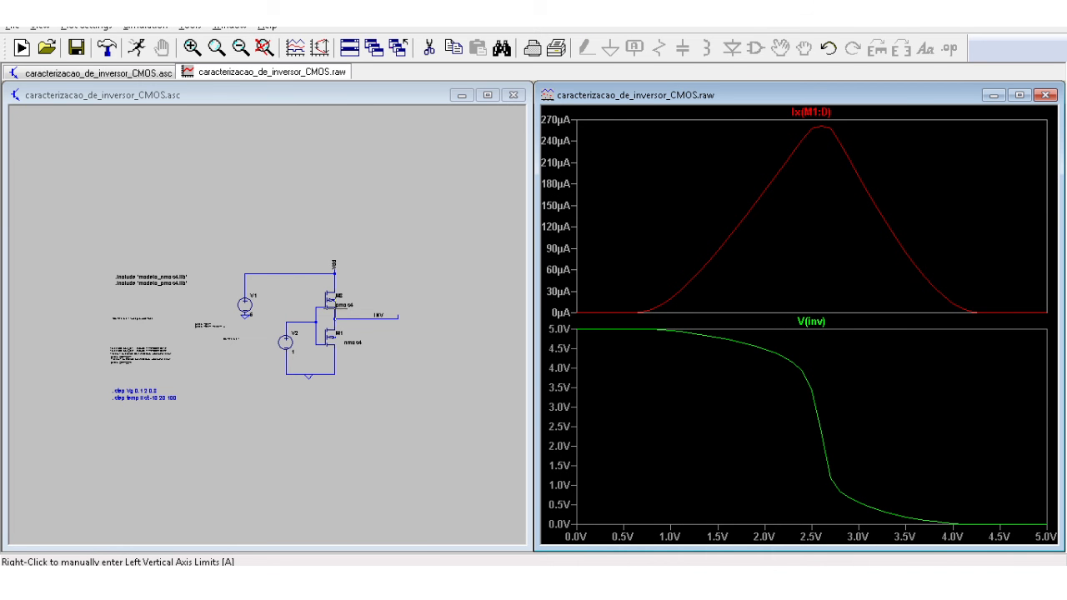
Plot M3's source current against M1's drain current again, and return the pane to M1's drain current alone.
left_click(362, 300)
scroll(358, 301, "up", 5)
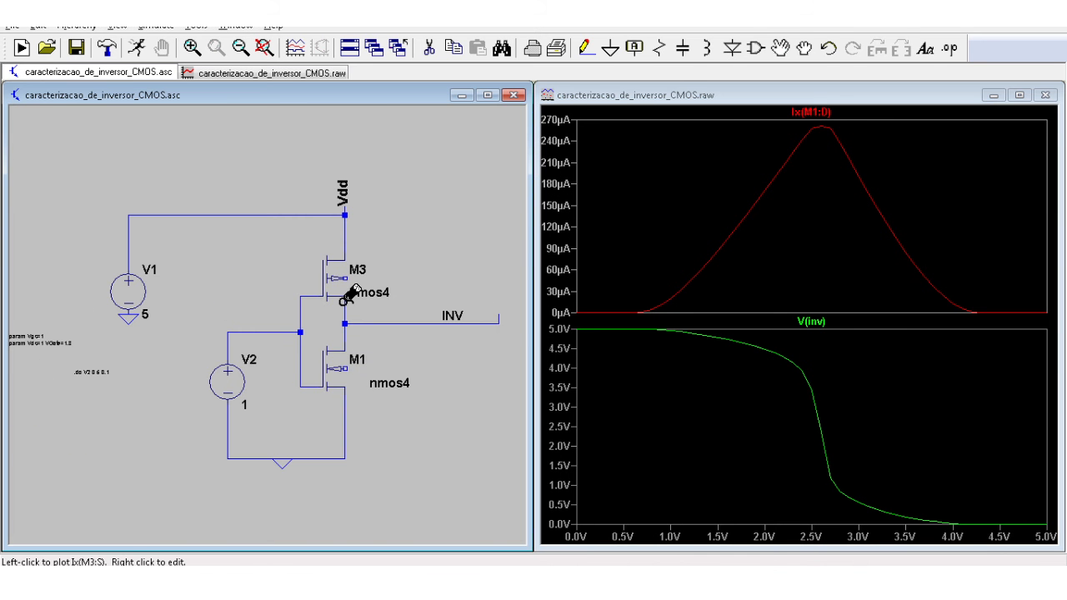
left_click(343, 302)
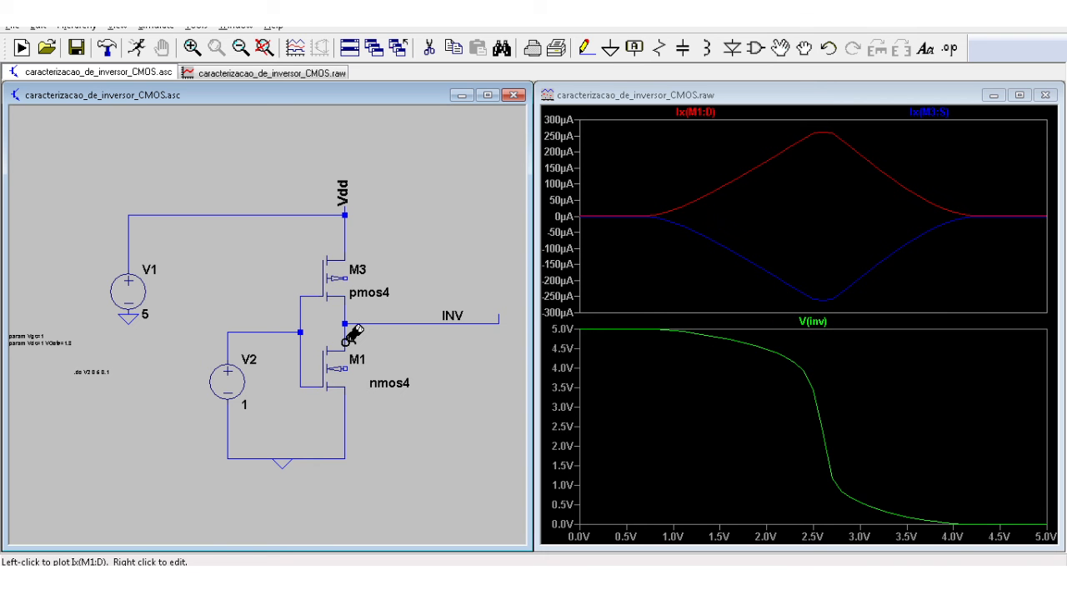
left_click(352, 335)
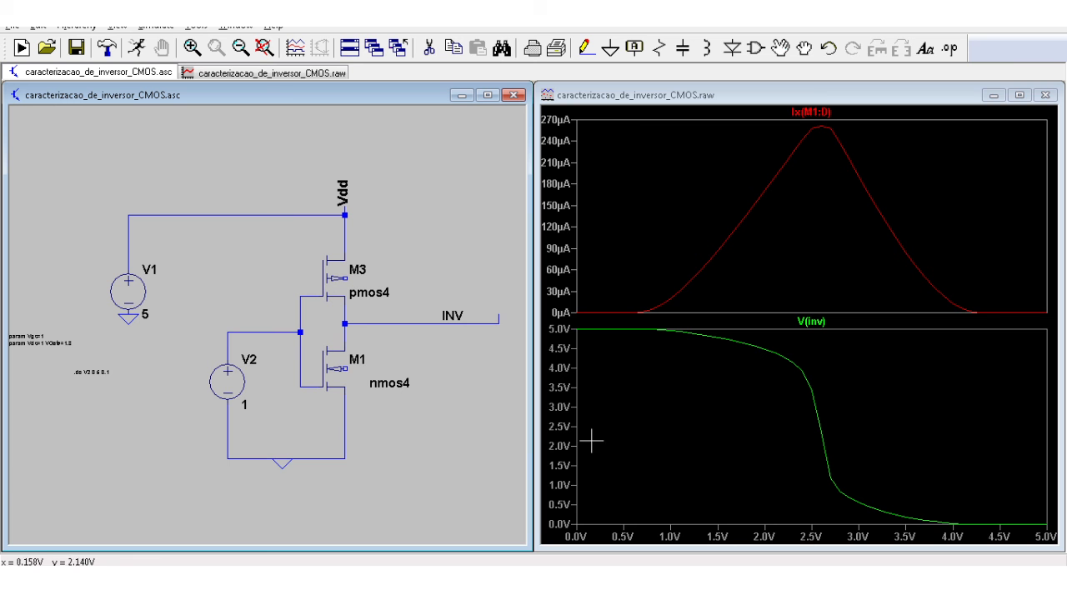
Switch source V2 to a PULSE function with initial voltage 0, on voltage 5 and delay 0.
right_click(239, 373)
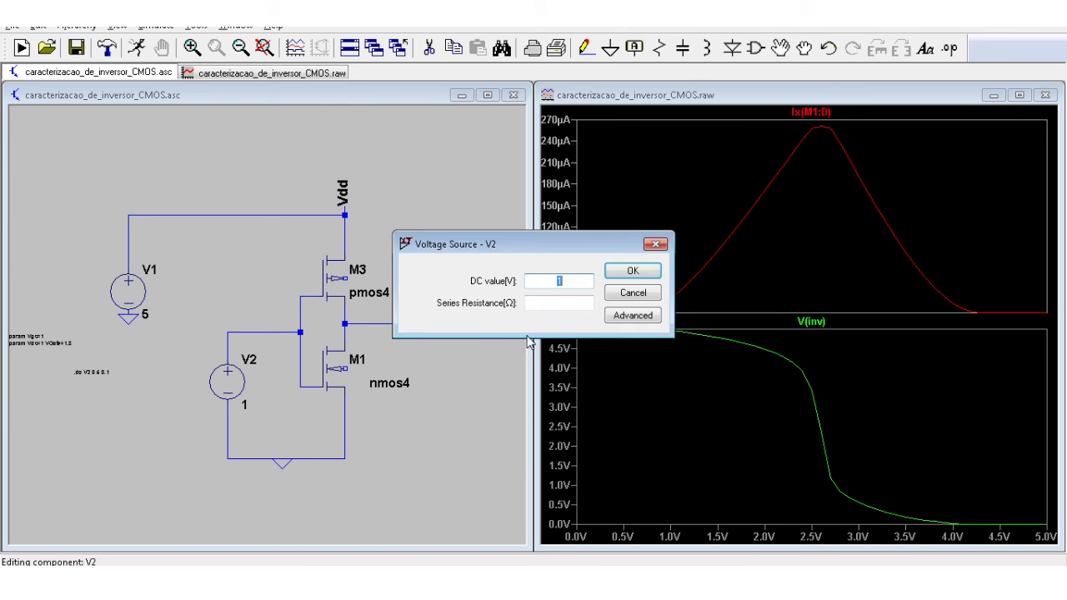
left_click(646, 316)
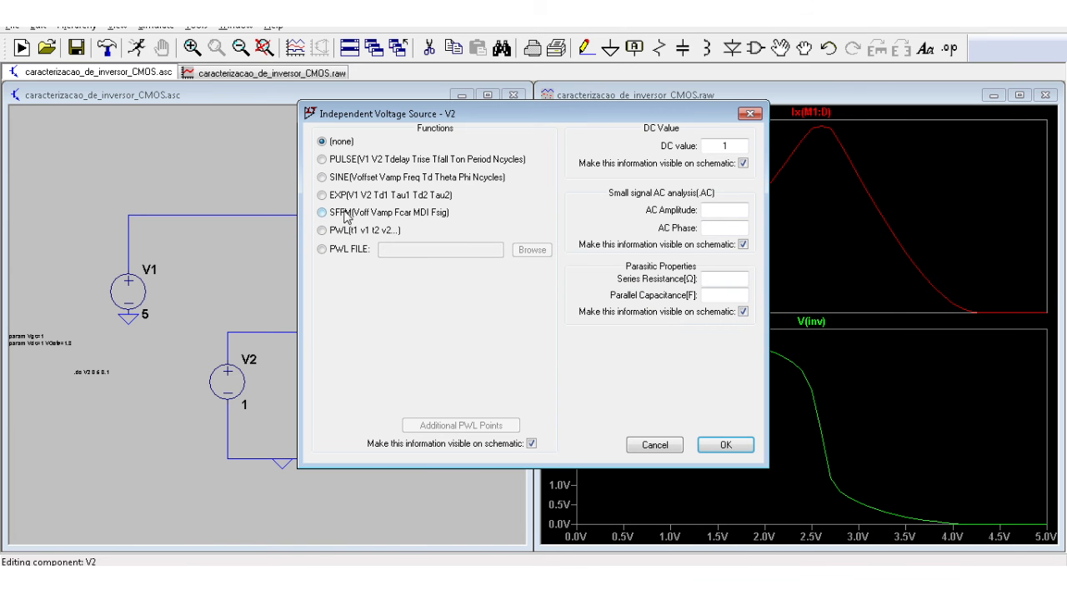
left_click(349, 160)
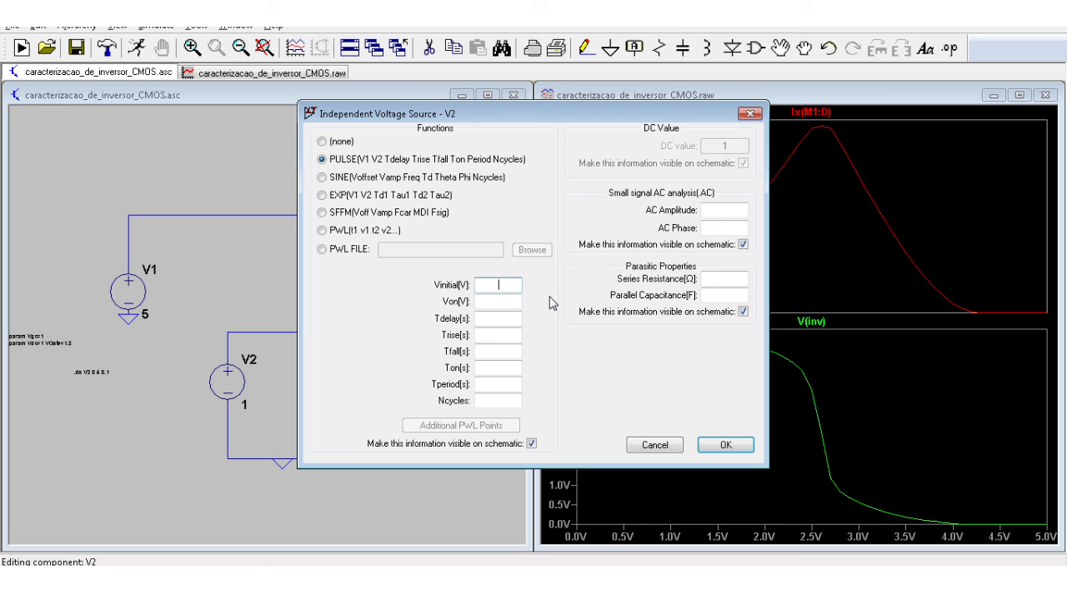
type("0")
key("Tab")
type("5")
key("Tab")
type("0")
key("Tab")
Set V2's pulse rise and fall times to 1n, on time to 4u and period to 10n, and apply them.
type("1n")
key("Tab")
type("1n")
key("Tab")
key("Tab")
type("10n")
key("Return")
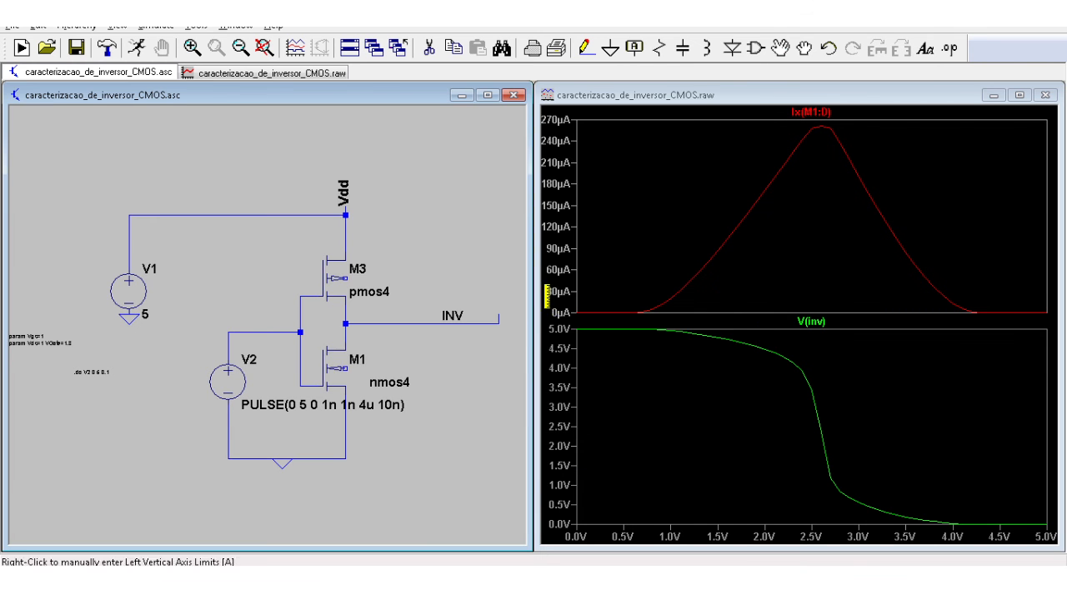
Replace the DC sweep of V2 with a transient analysis with stop time 50n and data saving from 0.
right_click(104, 374)
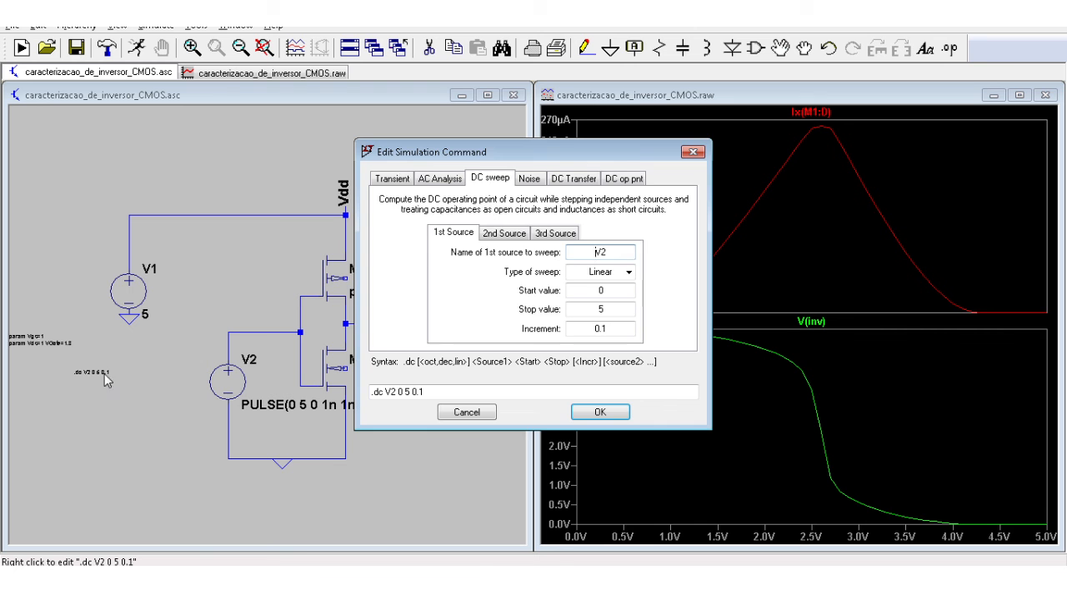
left_click(408, 182)
left_click_drag(470, 153, 259, 121)
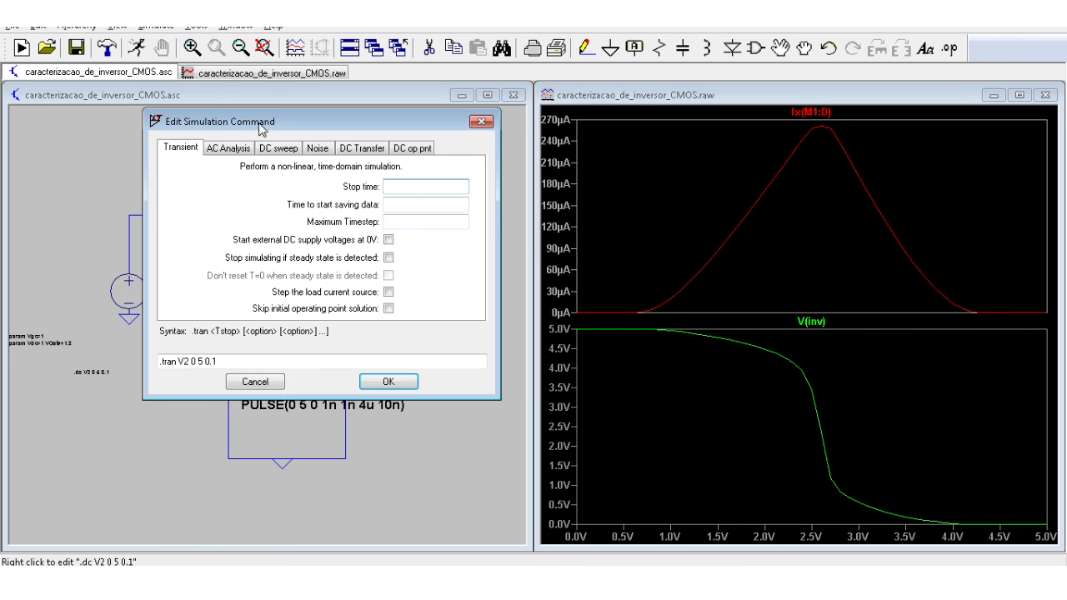
type("50n")
key("Tab")
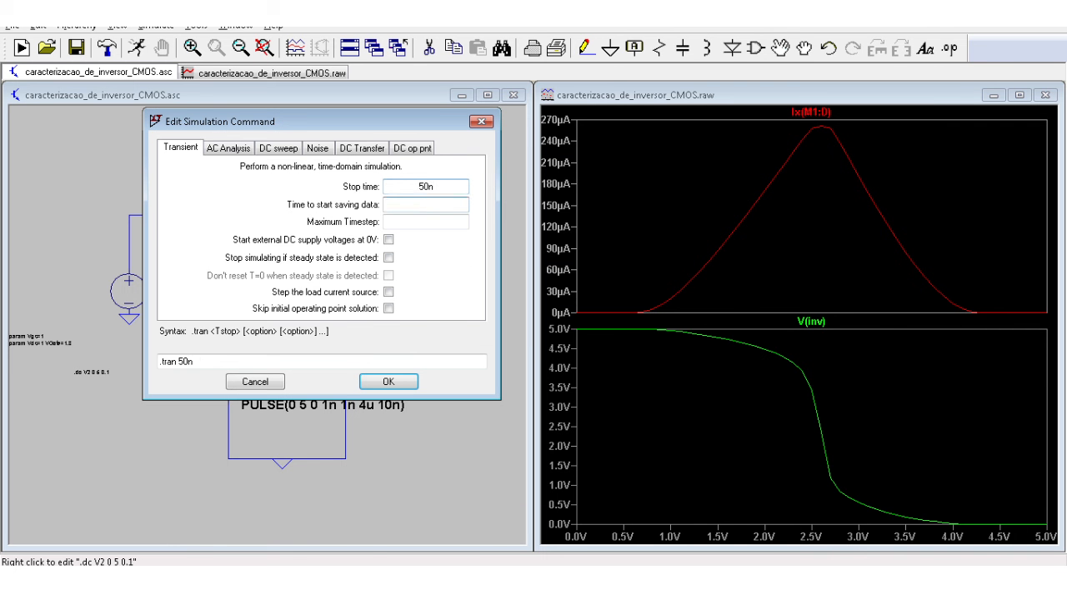
type("0")
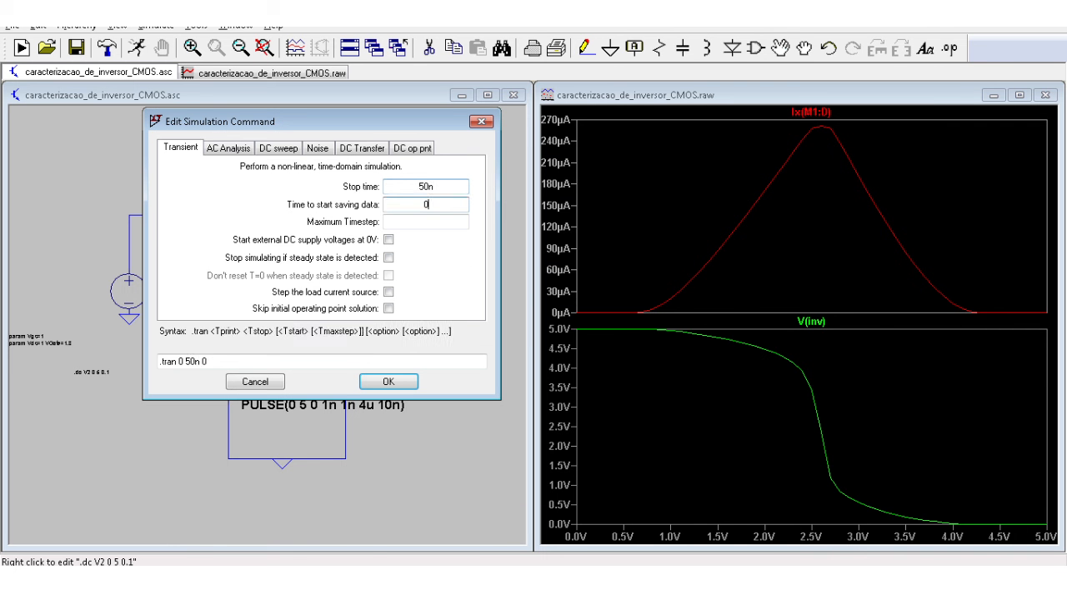
left_click(381, 382)
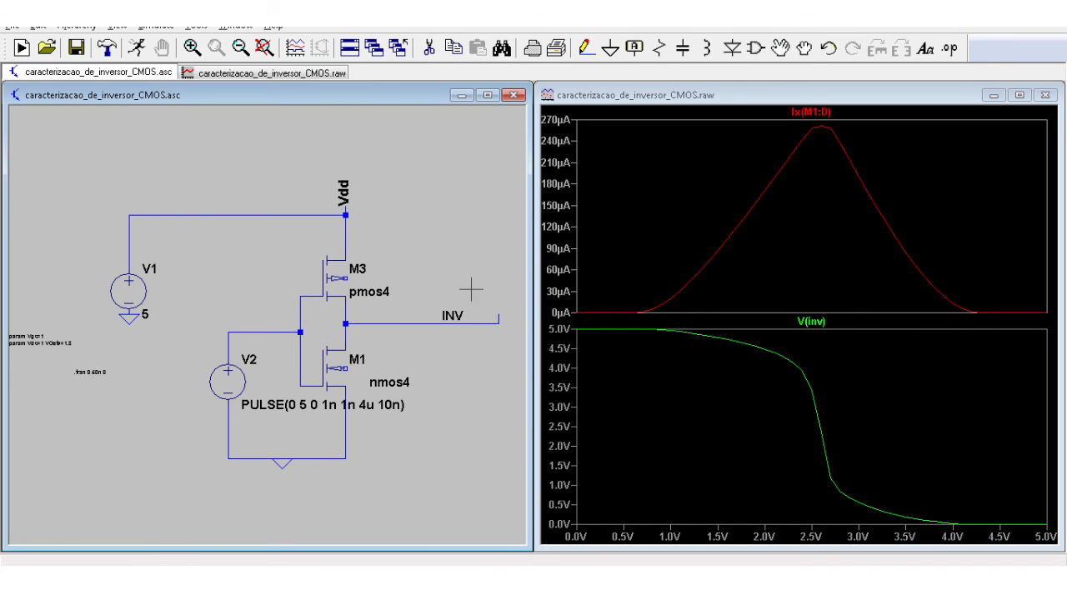
Label the inverter's input net Entrada and plot its voltage from a new transient run in the drain current pane.
left_click(634, 48)
type("Entrada")
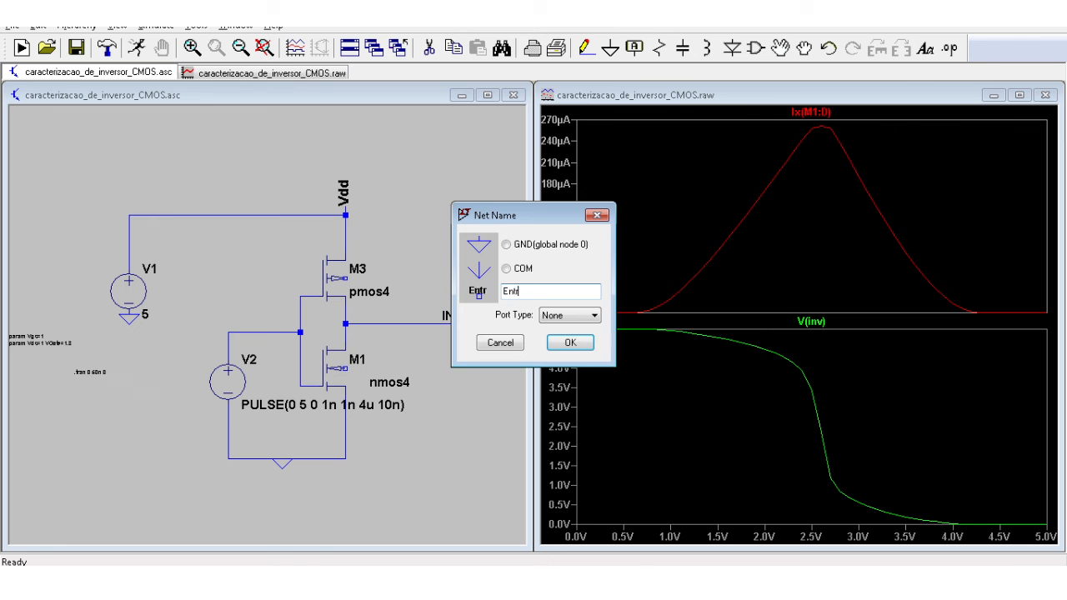
key("Return")
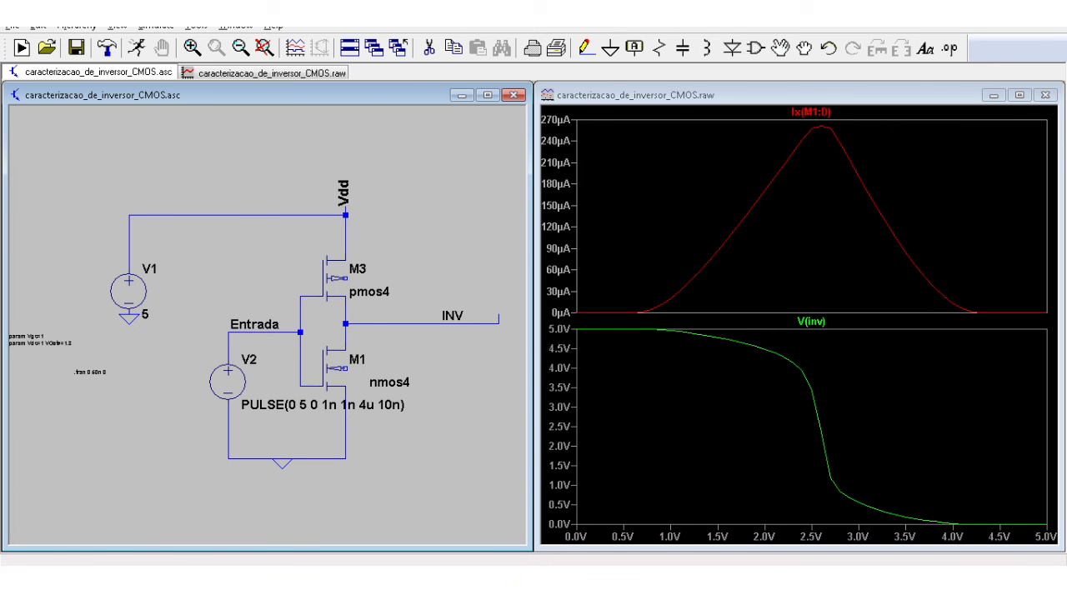
left_click(254, 332)
key("Escape")
left_click(136, 49)
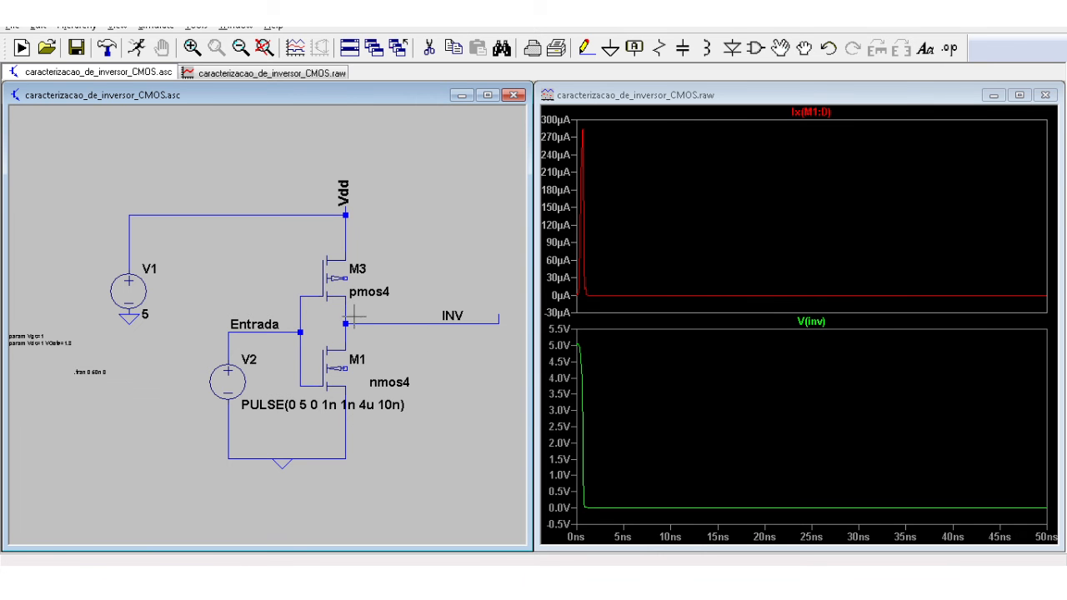
left_click(285, 331)
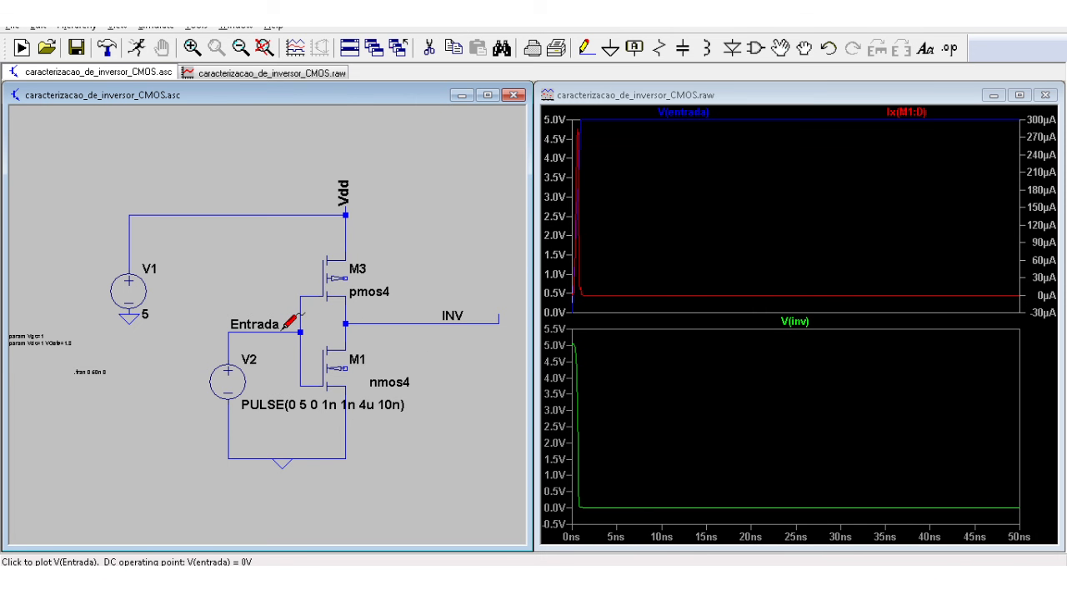
Set the number of cycles of V2's pulse to 0 and recheck its pulse settings.
right_click(244, 383)
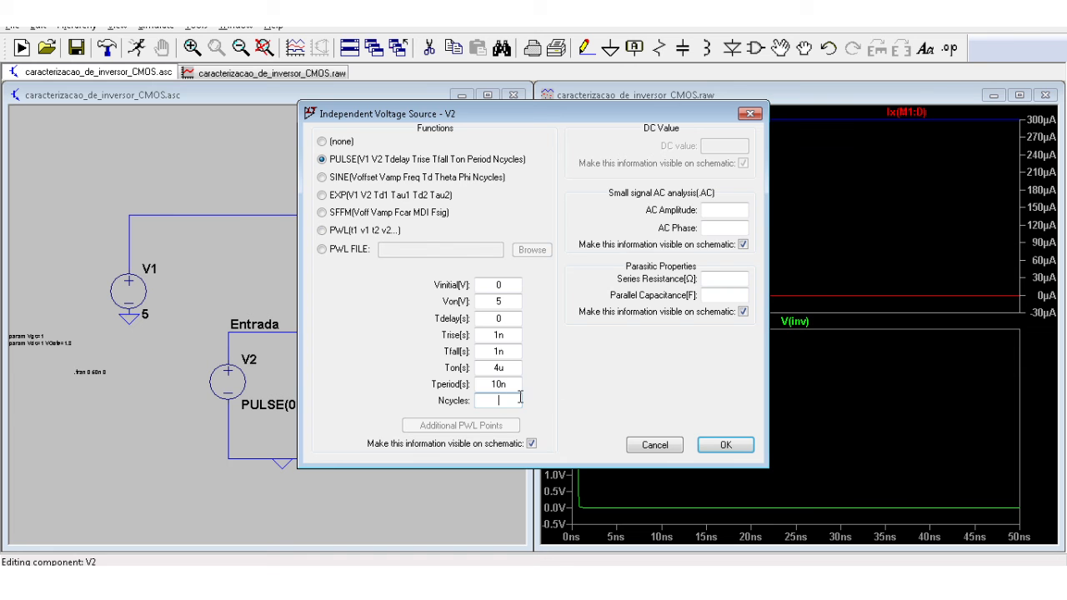
left_click(725, 444)
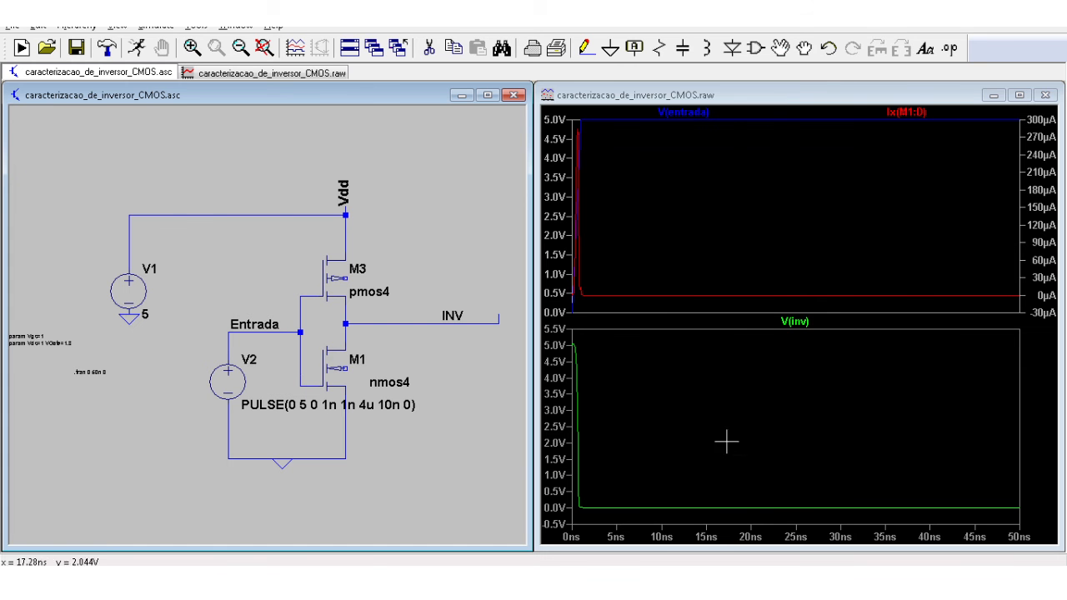
right_click(241, 373)
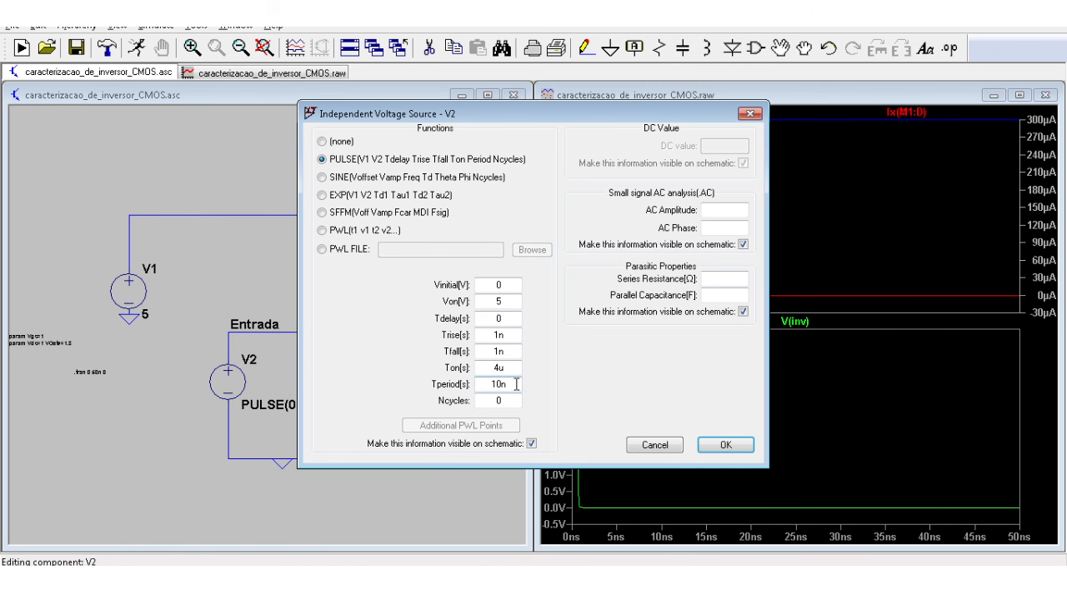
double_click(498, 368)
left_click(320, 158)
left_click(706, 448)
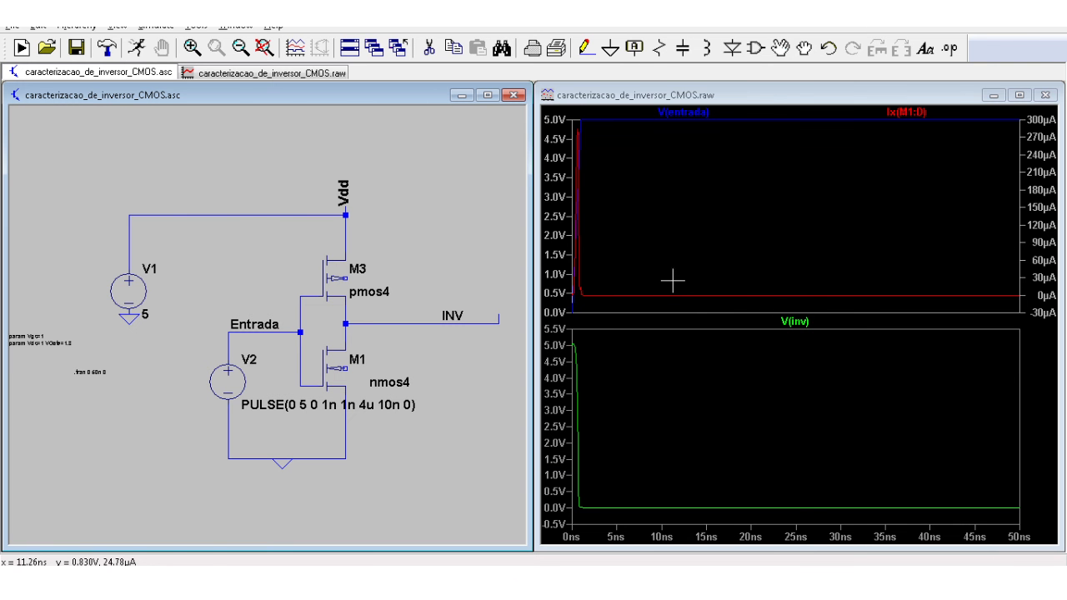
Add the Vdd voltage to the drain current pane, and delete and re-plot the Entrada voltage there.
left_click(331, 215)
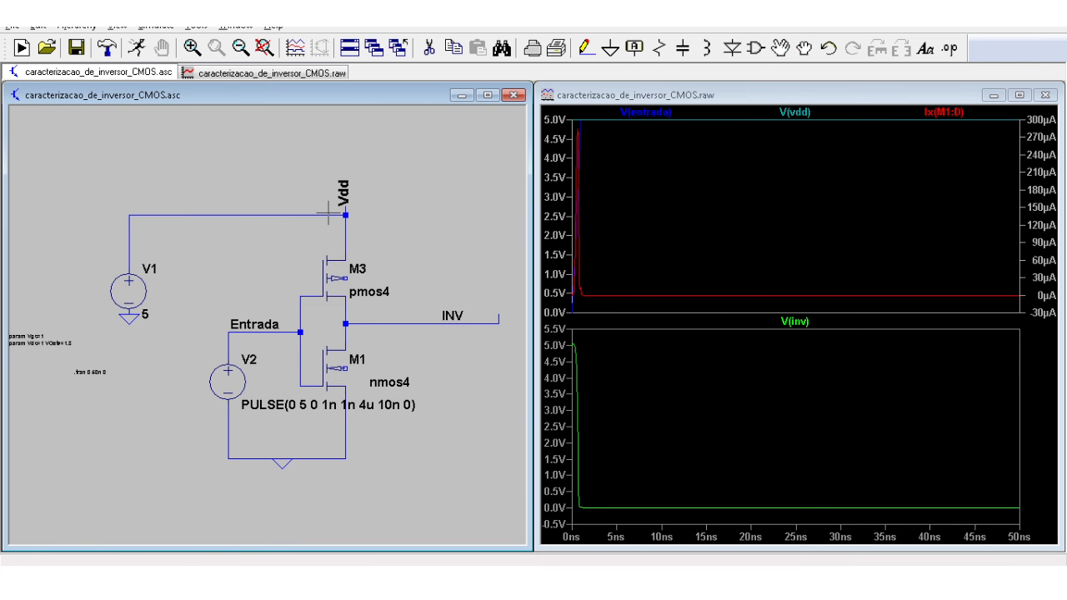
right_click(654, 112)
left_click(560, 334)
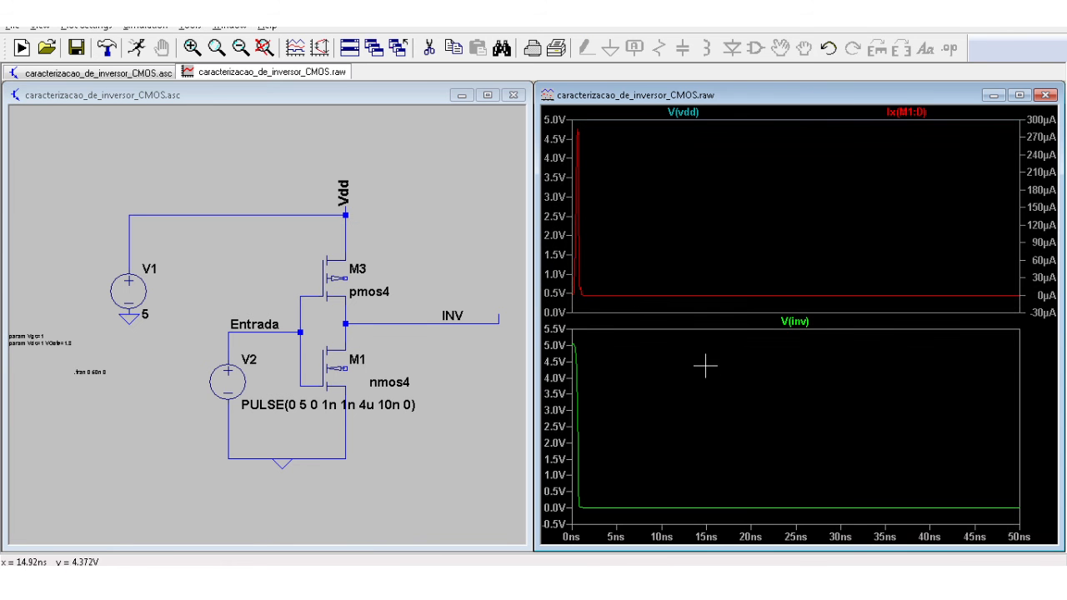
left_click(272, 325)
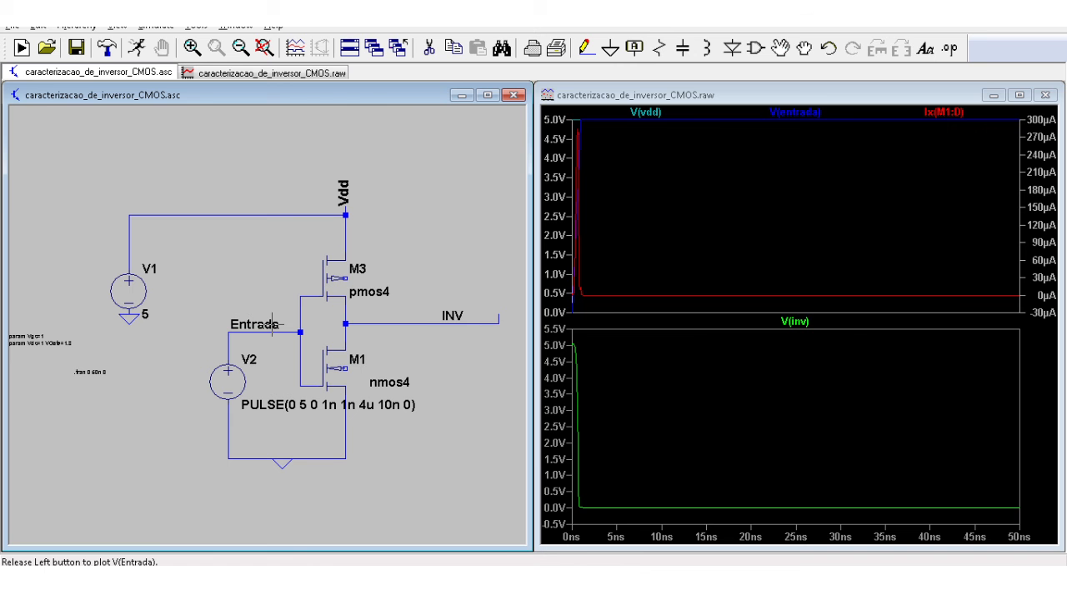
Set V2's pulse on time to 4n and rerun the transient simulation.
right_click(242, 382)
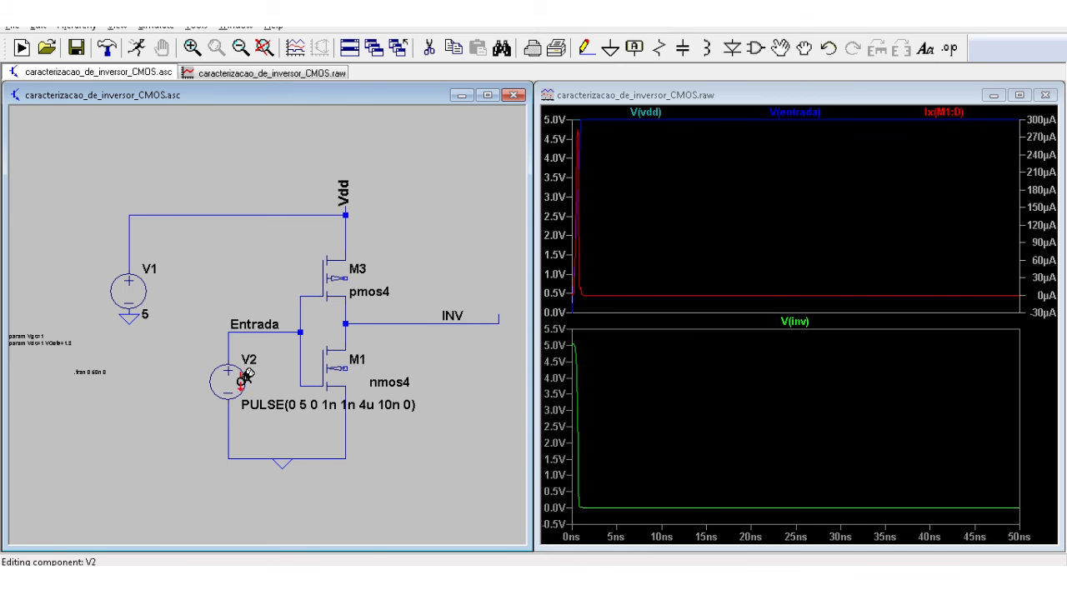
double_click(514, 387)
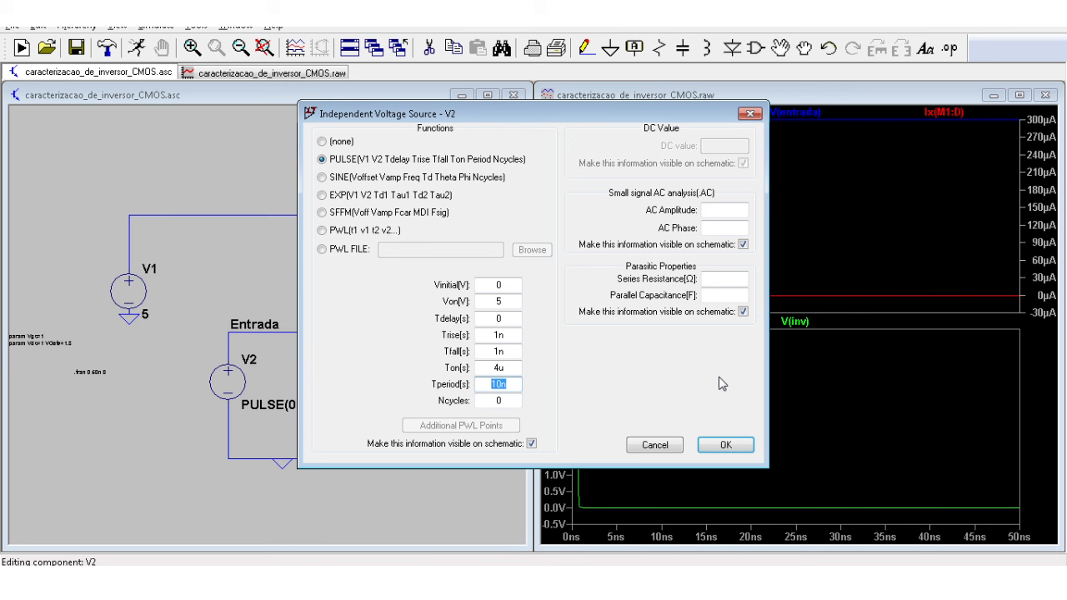
left_click(502, 363)
type("n")
left_click(726, 446)
left_click(138, 49)
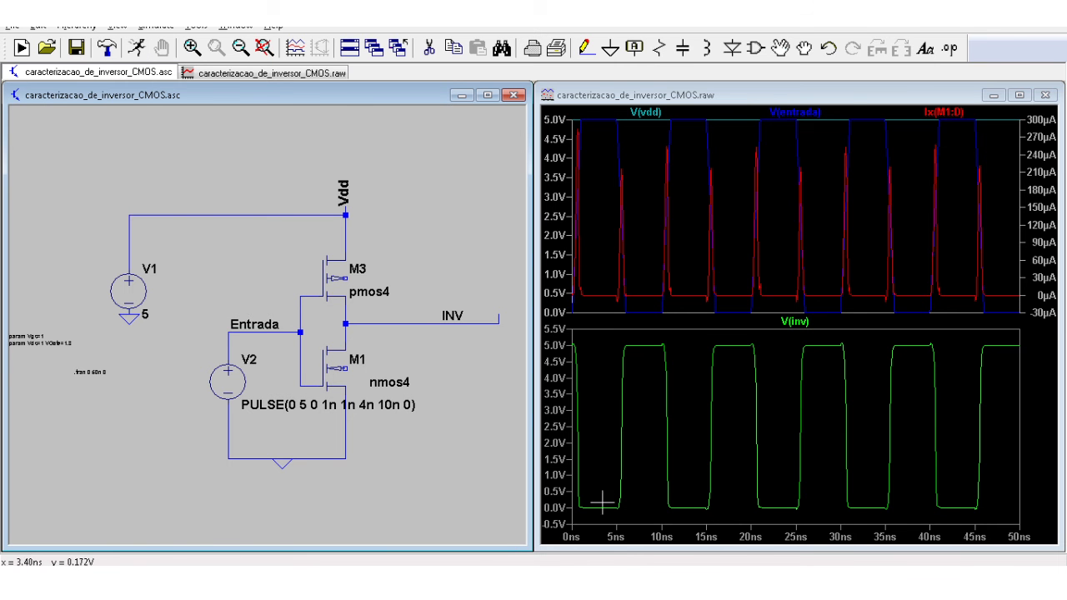
Inspect the output's first rising edge, set V2's rise and fall times to 1p, and rerun the simulation.
left_click_drag(603, 518, 637, 336)
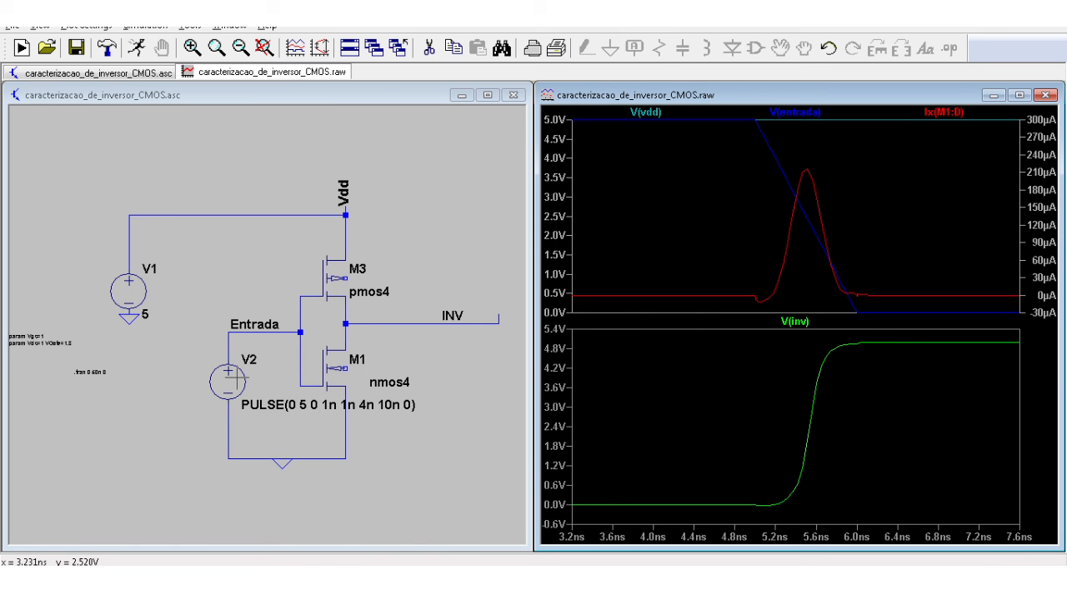
right_click(237, 381)
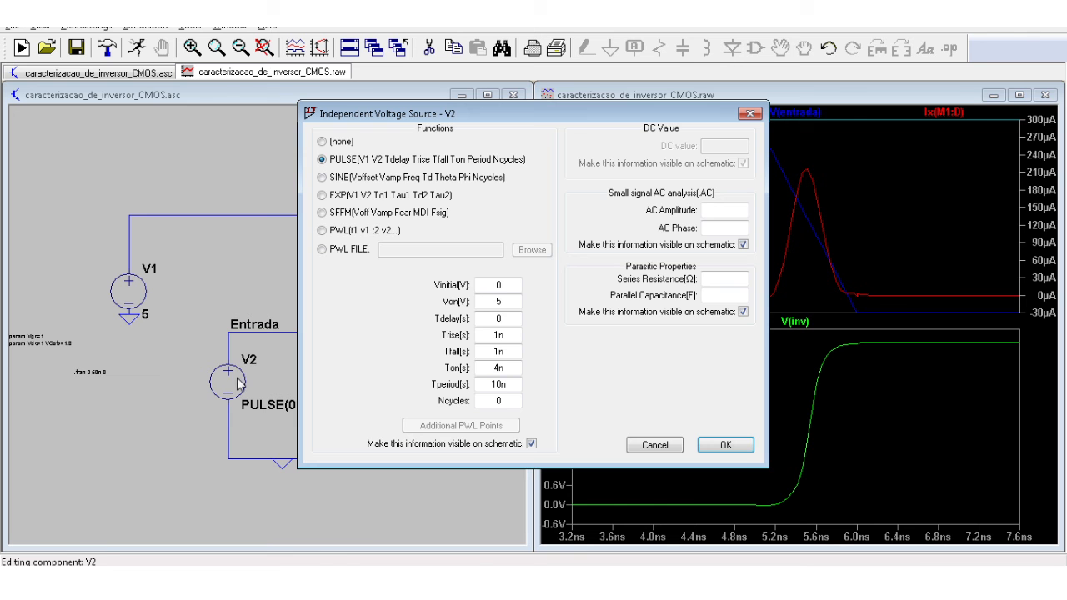
left_click(502, 351)
left_click(718, 444)
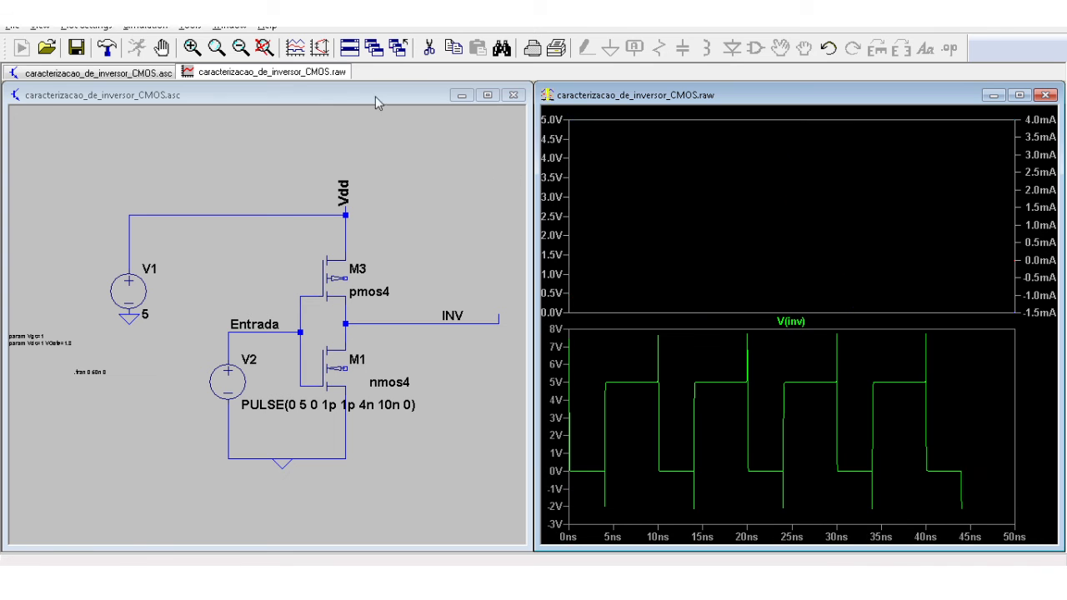
Delete M1's drain current trace from the pane with the Vdd and Entrada voltages.
left_click_drag(590, 519, 628, 333)
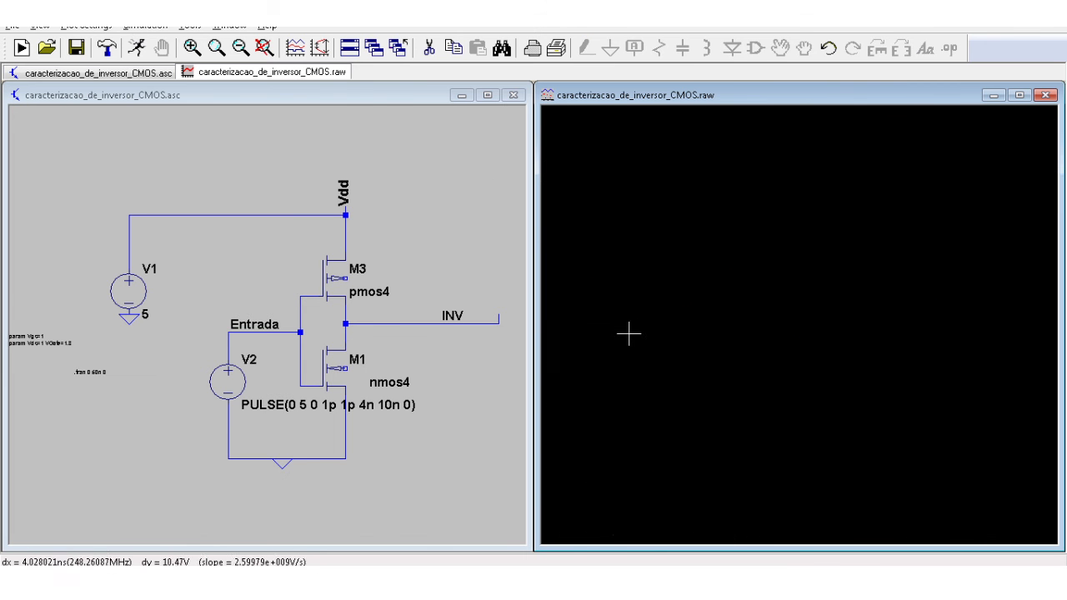
left_click_drag(710, 343, 822, 519)
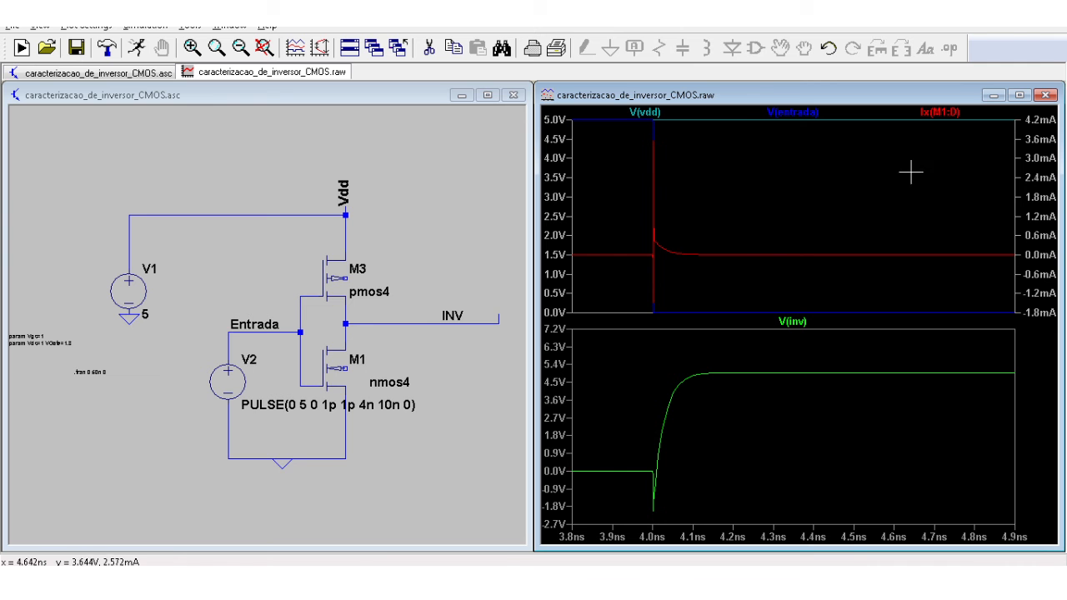
right_click(931, 117)
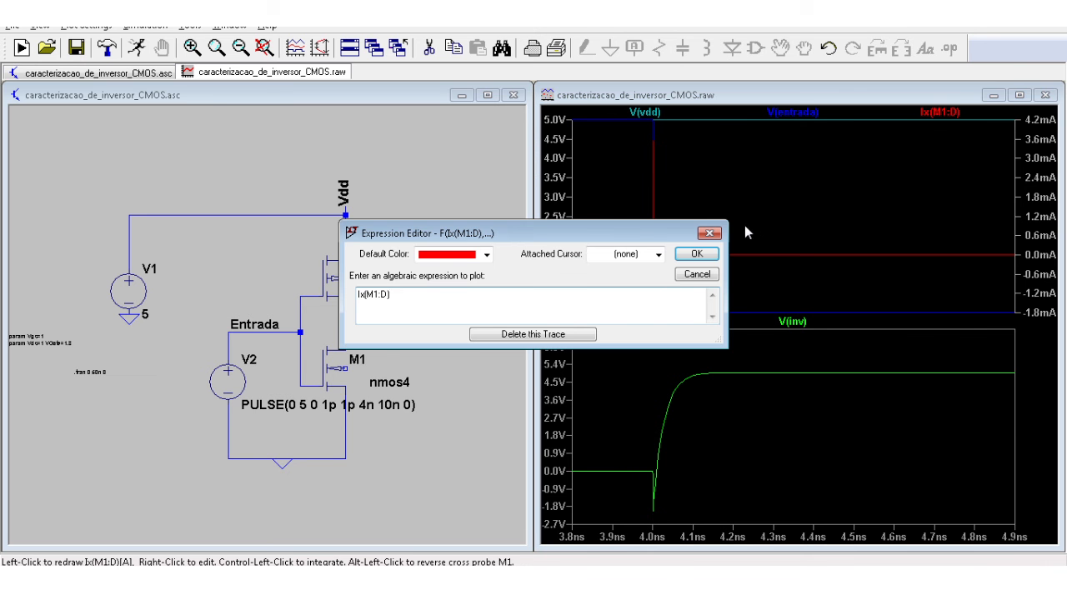
left_click(593, 335)
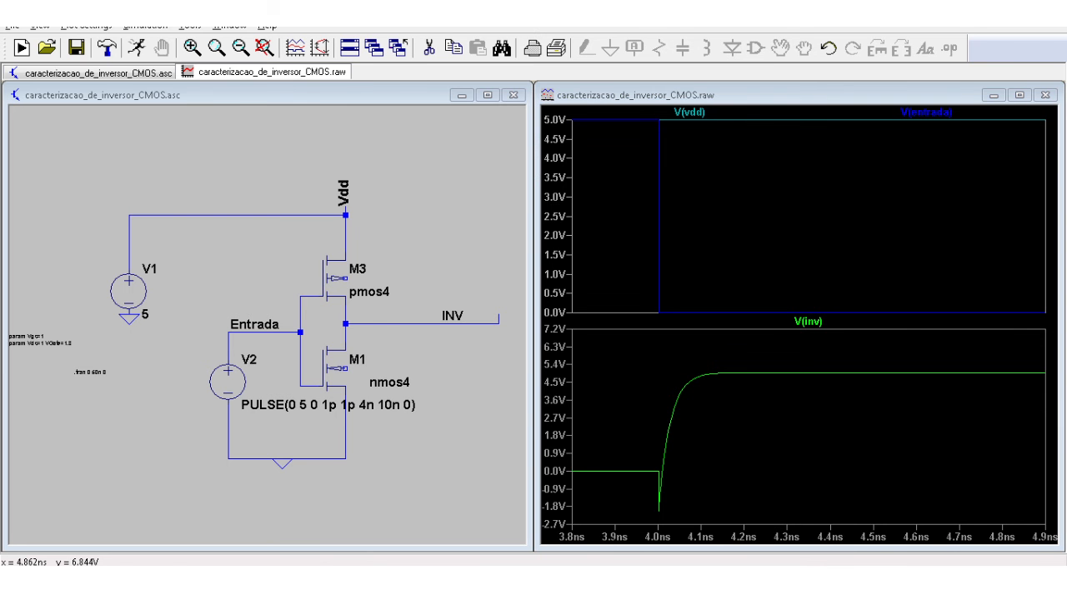
Measure the time of V(inv)'s rising edge near 4 ns with two cursors, and close the cursor read-out.
left_click(810, 321)
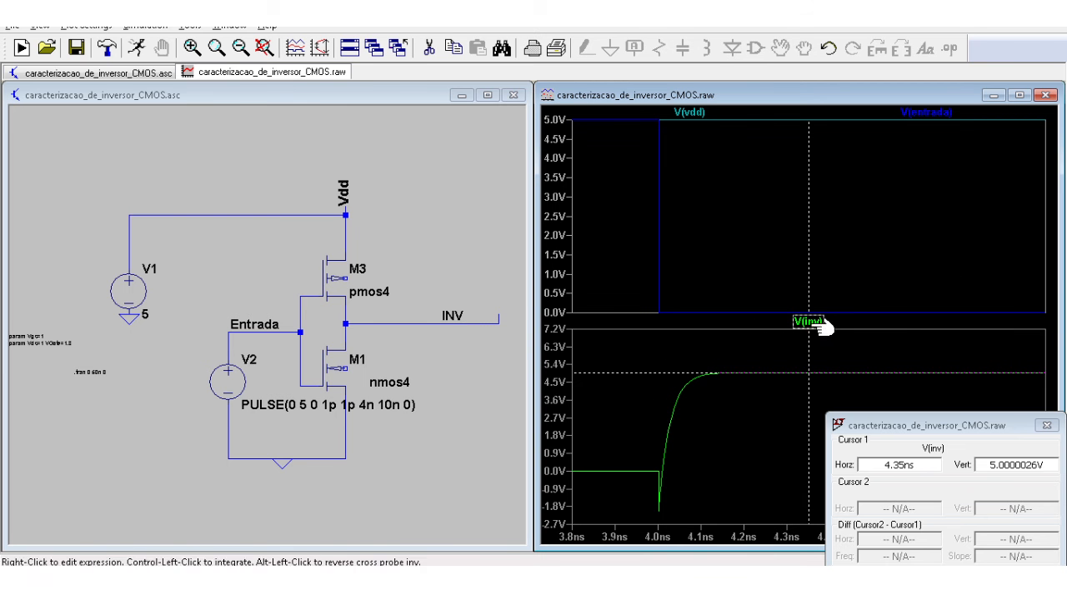
left_click_drag(808, 337, 659, 396)
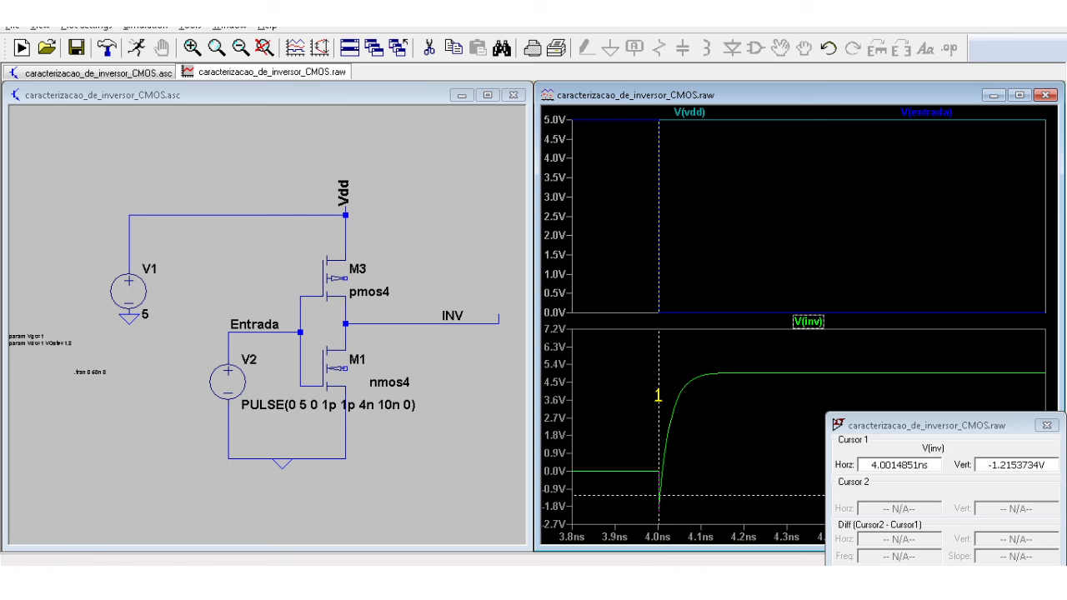
left_click(808, 322)
left_click_drag(809, 336, 694, 349)
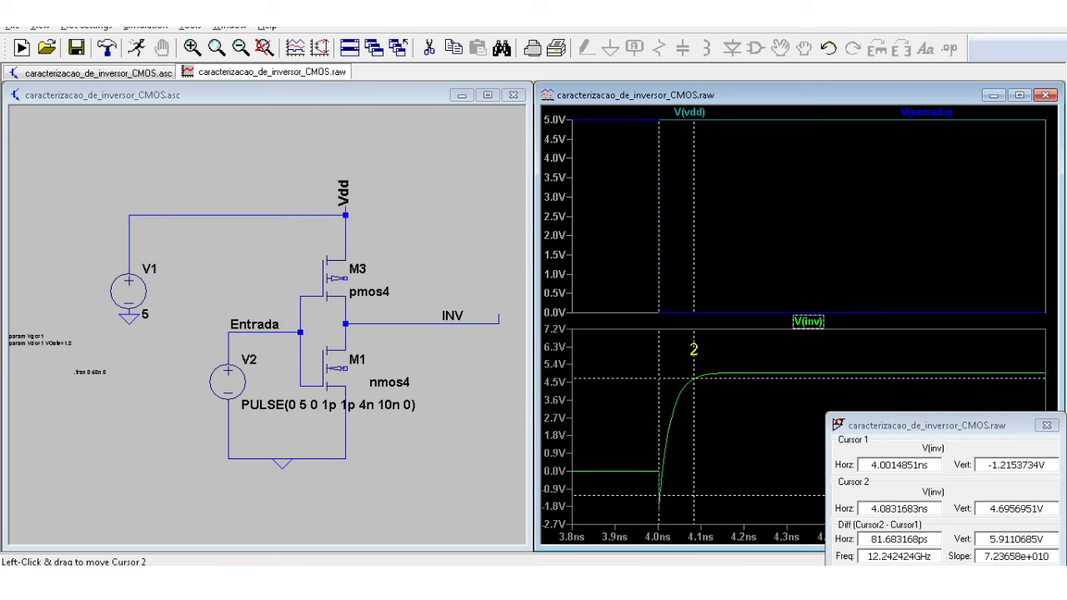
left_click_drag(929, 426, 928, 381)
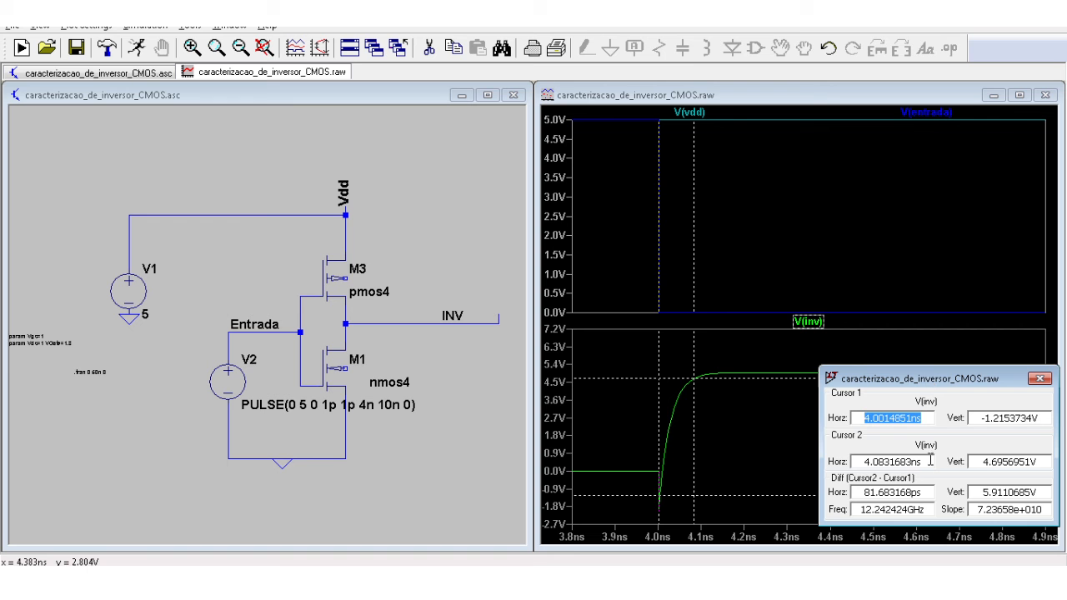
left_click(928, 418)
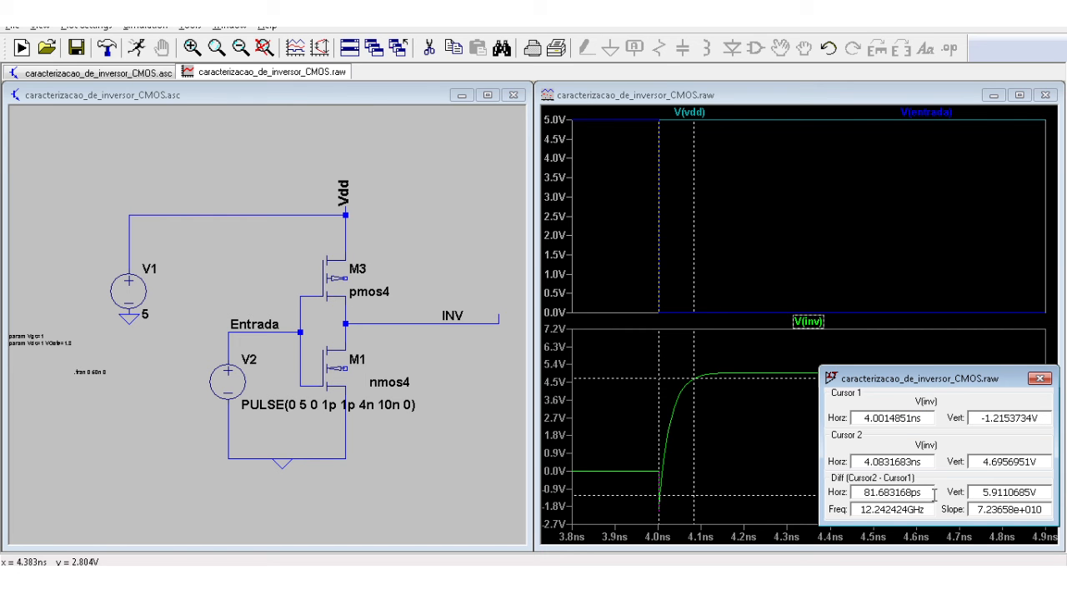
left_click_drag(933, 493, 848, 492)
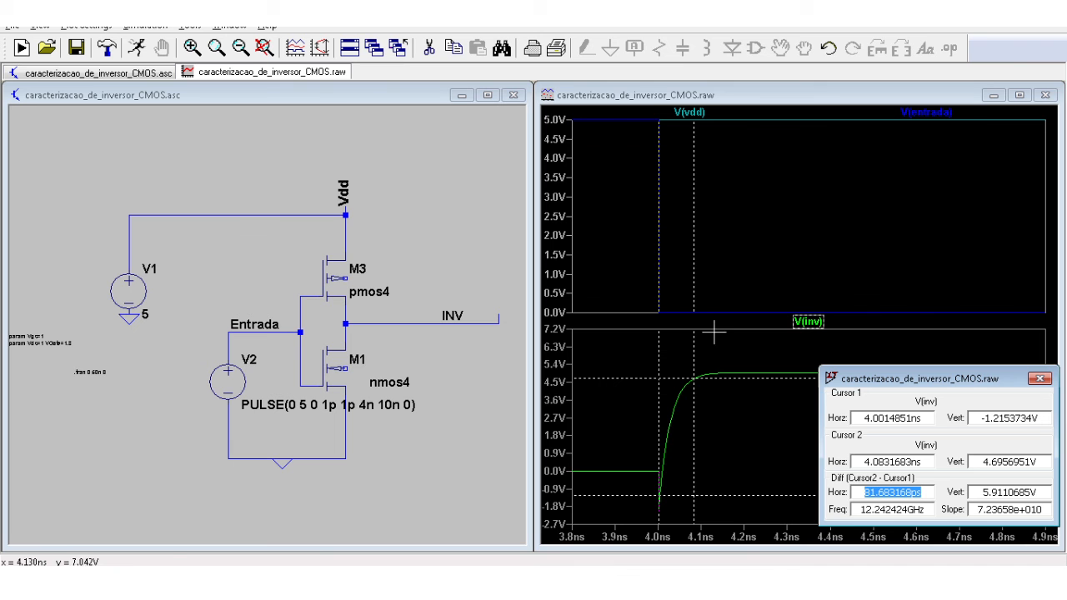
left_click(264, 47)
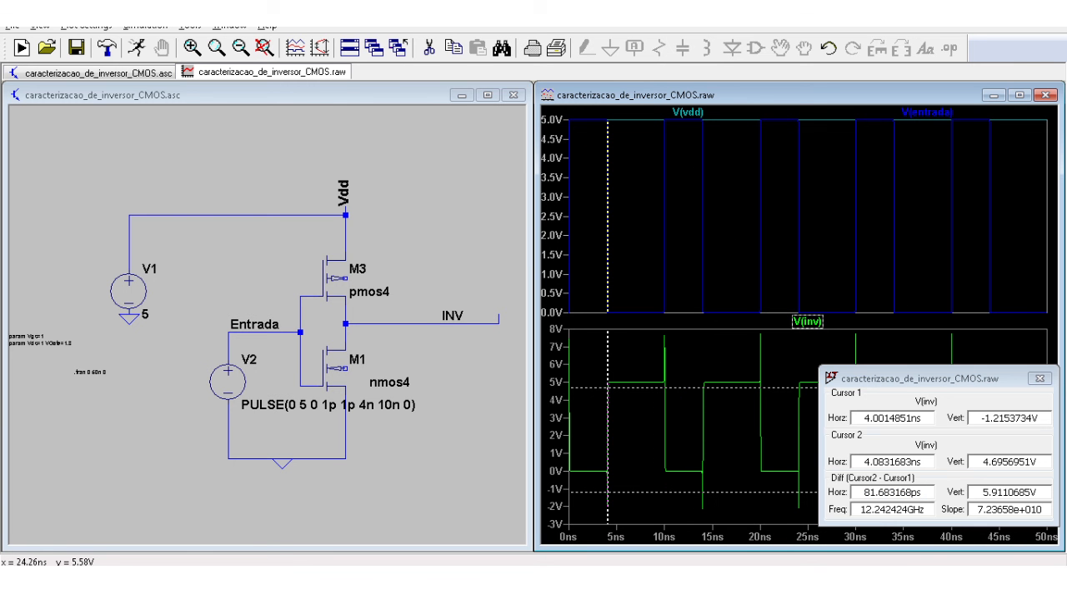
left_click(1040, 378)
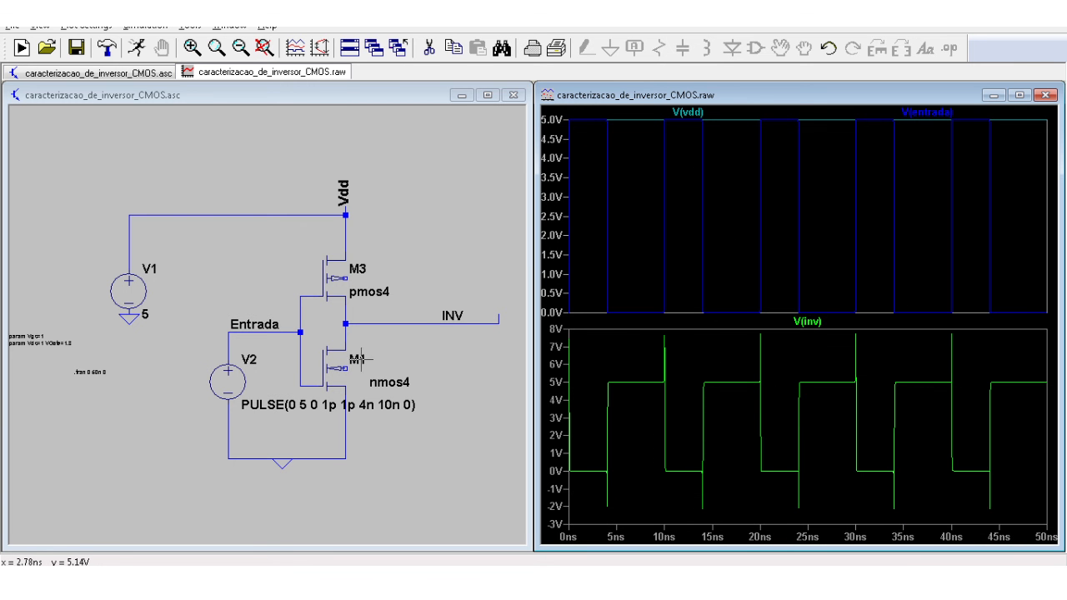